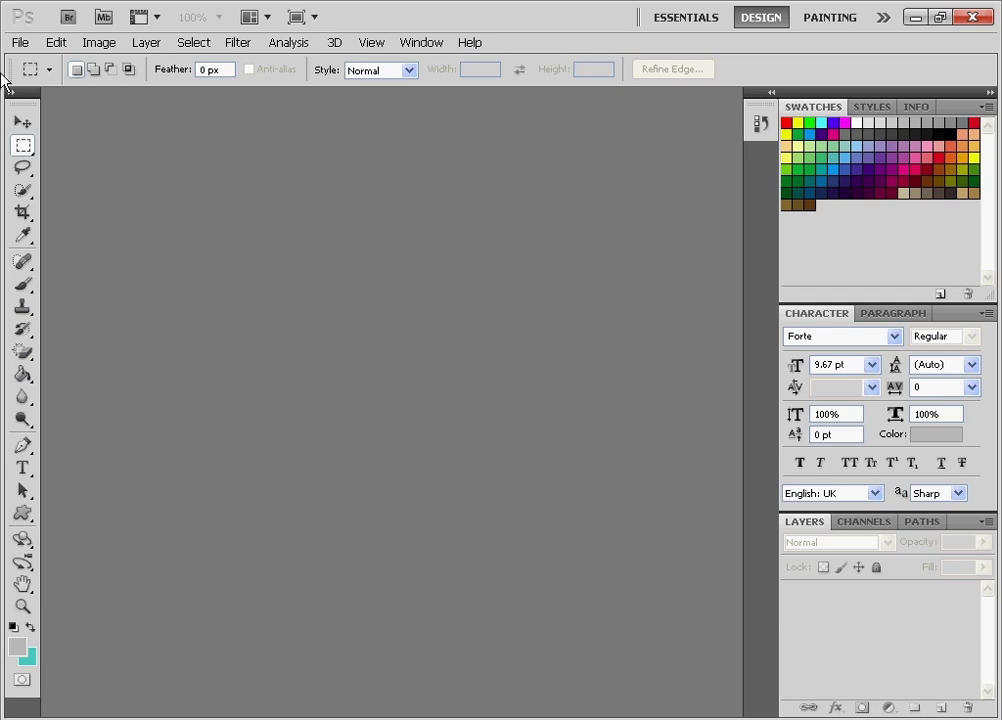
Start a new document and name it Tutorial.
left_click(22, 122)
left_click(20, 43)
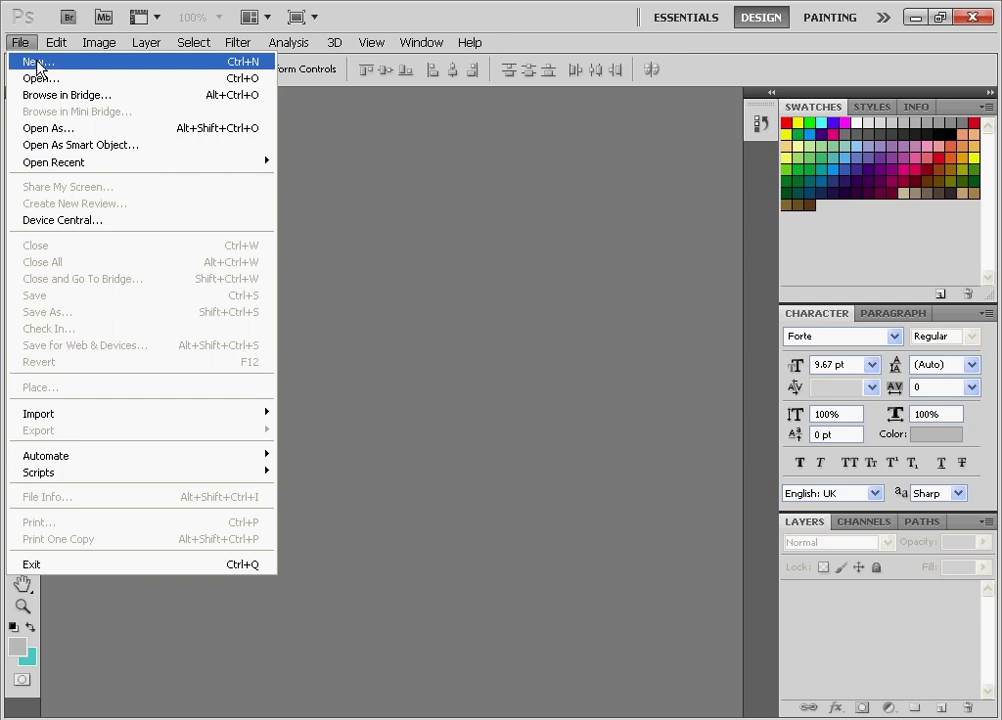
left_click(37, 62)
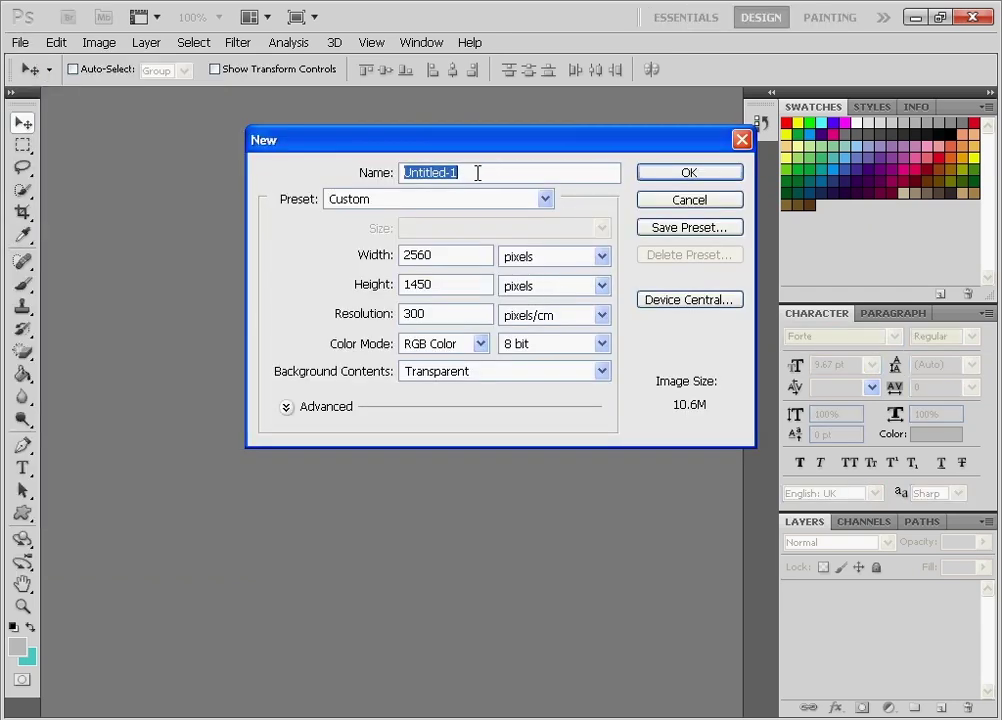
type("Tutorial")
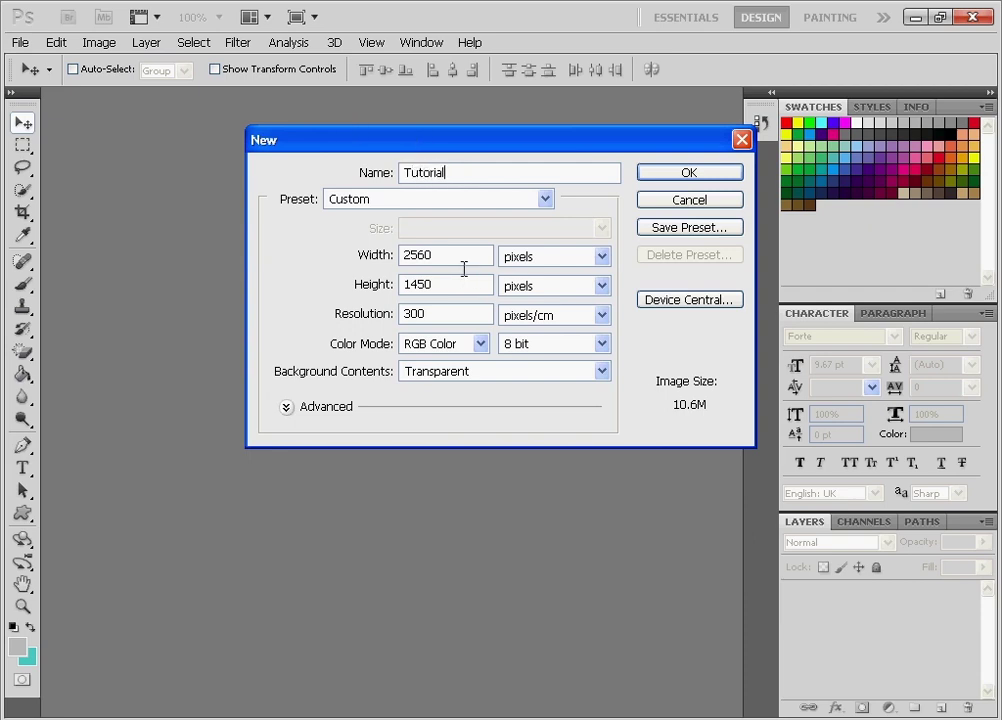
Set the document's width to 2560 and height to 1450, measured in pixels.
left_click_drag(454, 254, 398, 258)
left_click(479, 283)
left_click_drag(479, 283, 391, 285)
double_click(404, 254)
left_click(423, 254)
left_click(558, 261)
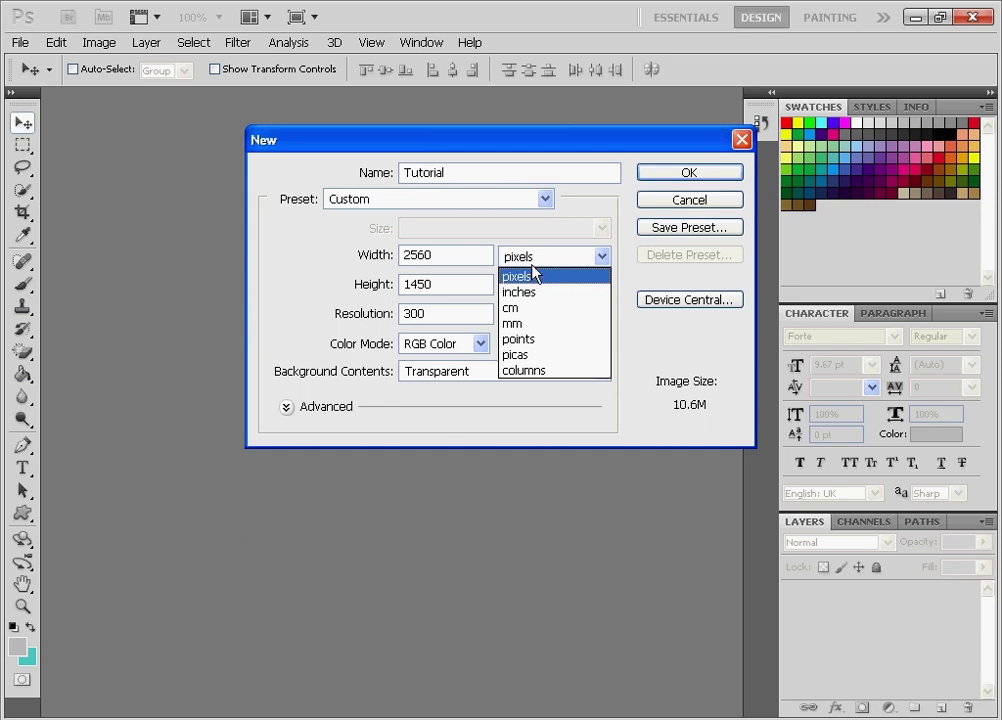
left_click(527, 273)
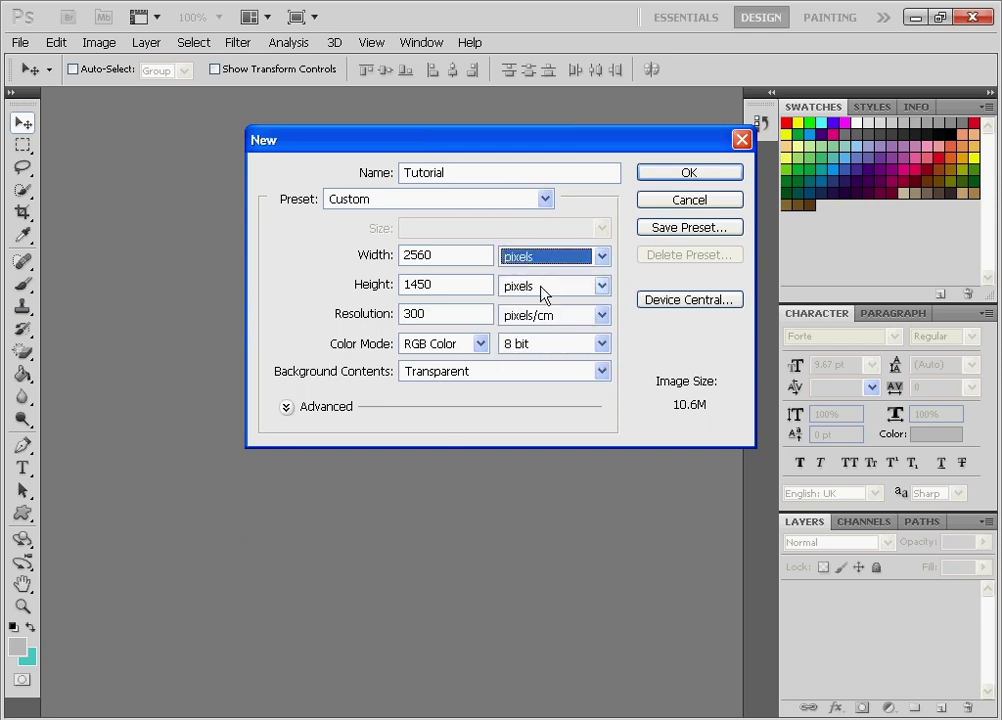
Create the document at 300 pixels/cm in 8 bit RGB Color with a Transparent background.
left_click(426, 308)
left_click_drag(426, 308, 400, 308)
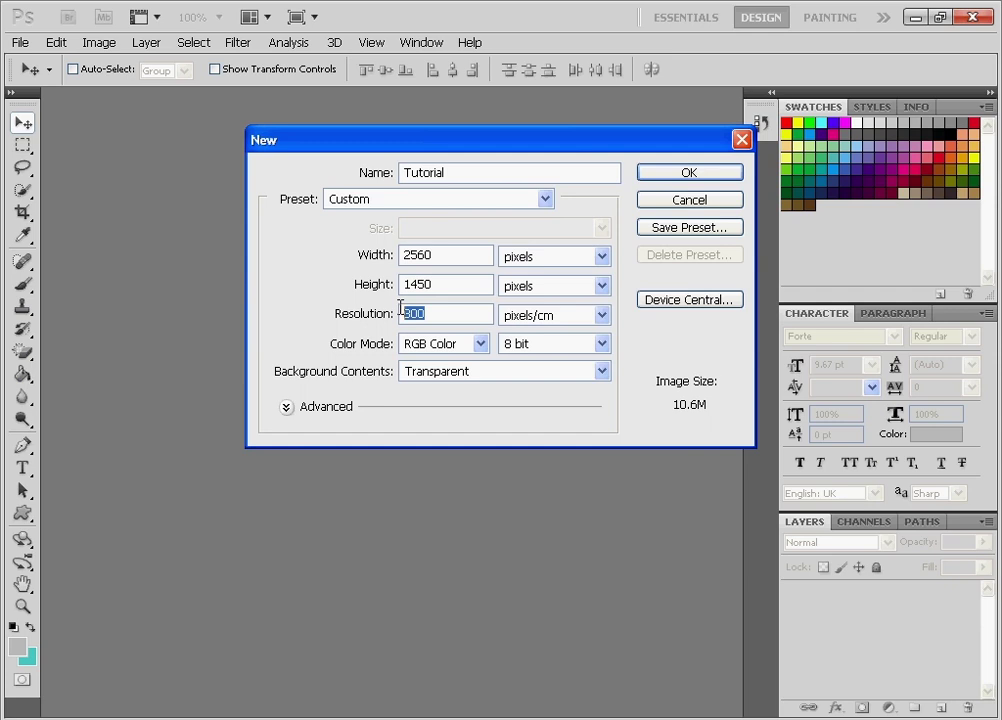
left_click(432, 371)
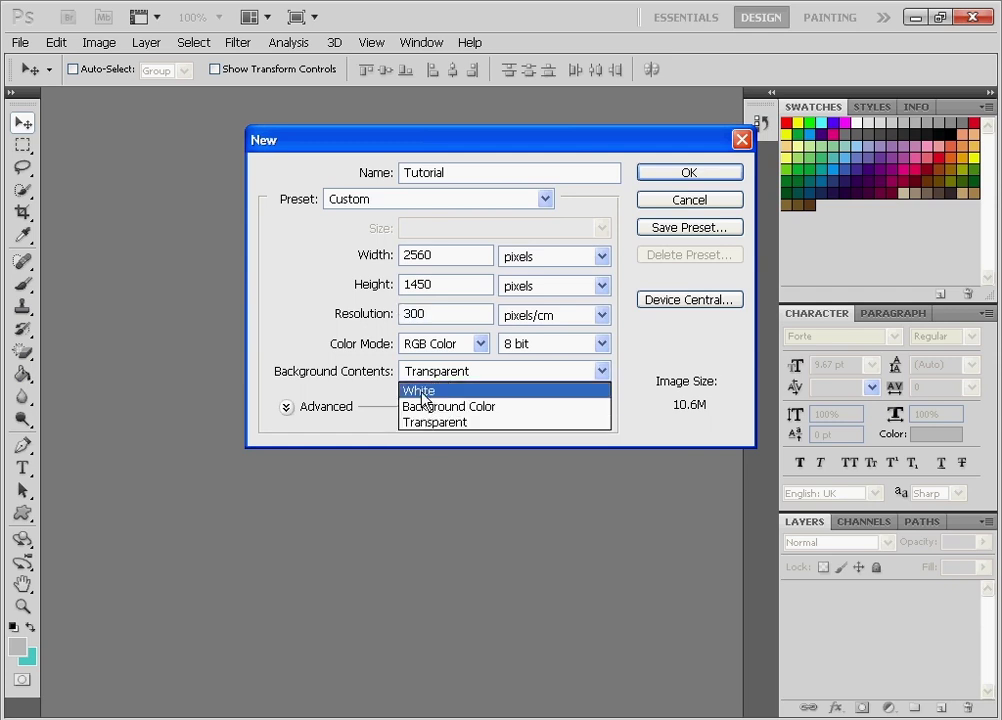
left_click(423, 423)
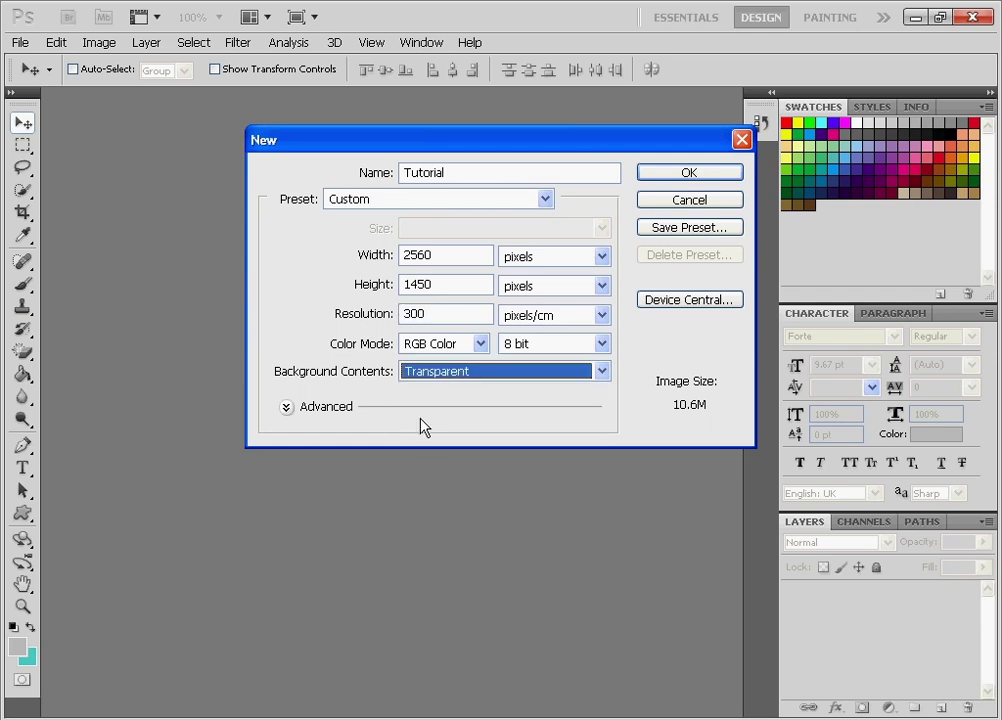
left_click(440, 345)
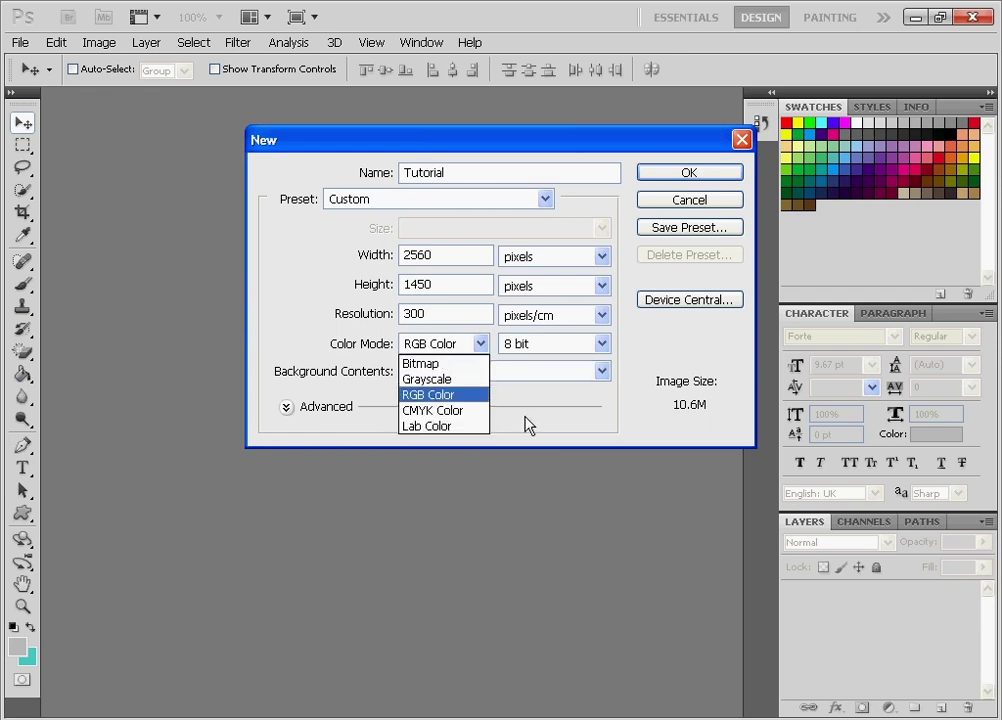
left_click(560, 343)
left_click(625, 376)
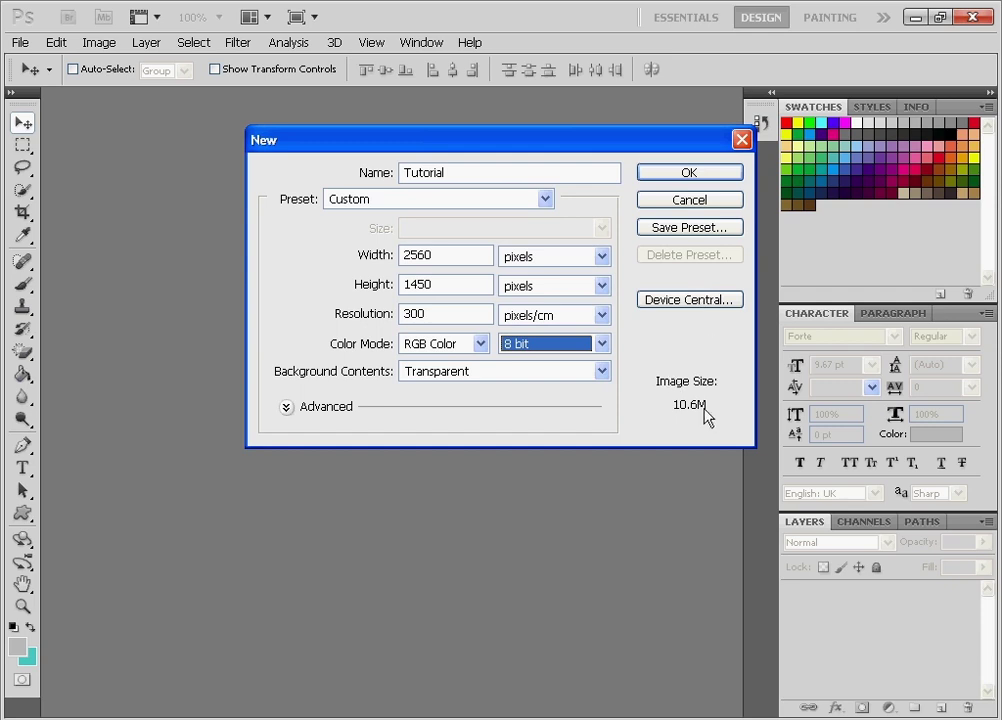
left_click(684, 174)
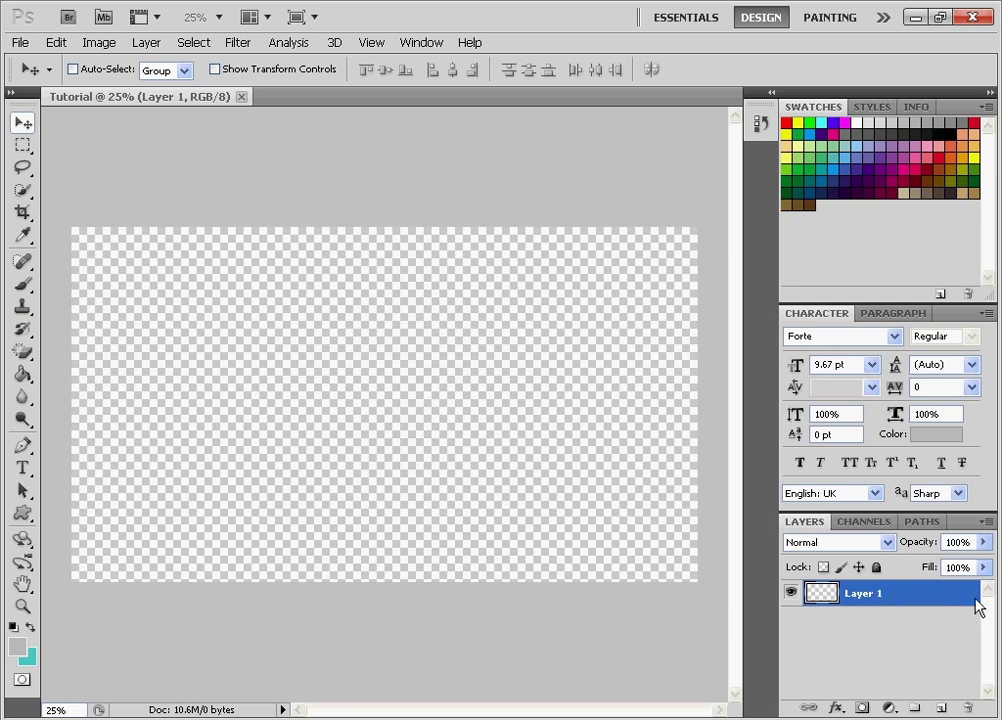
Lock Layer 1 completely and remove the lock again.
left_click(876, 567)
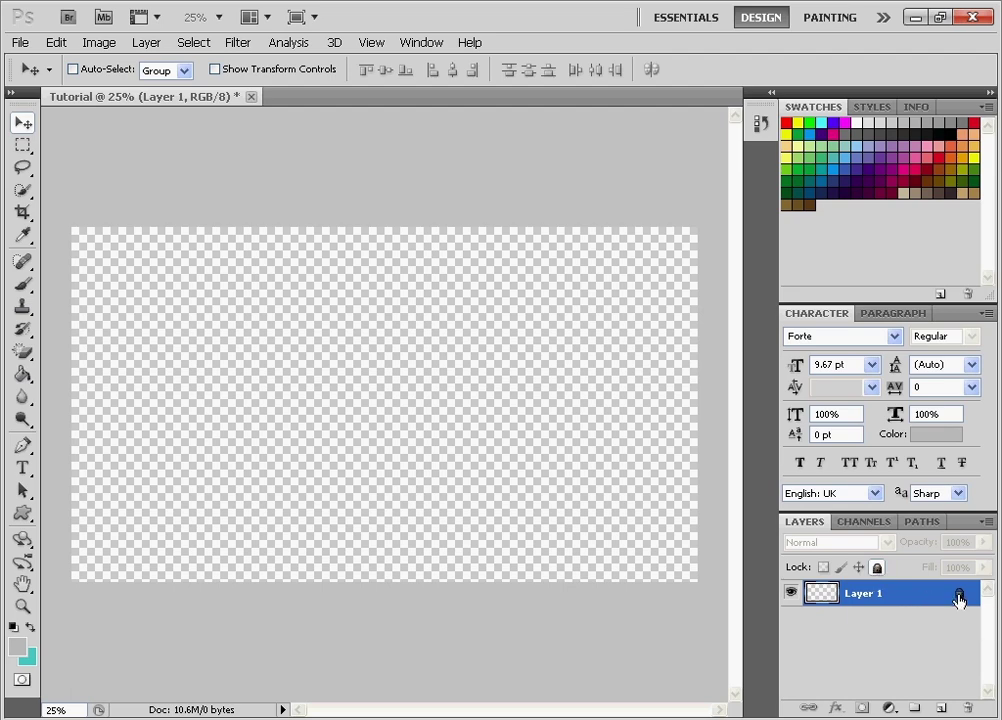
left_click_drag(962, 595, 965, 705)
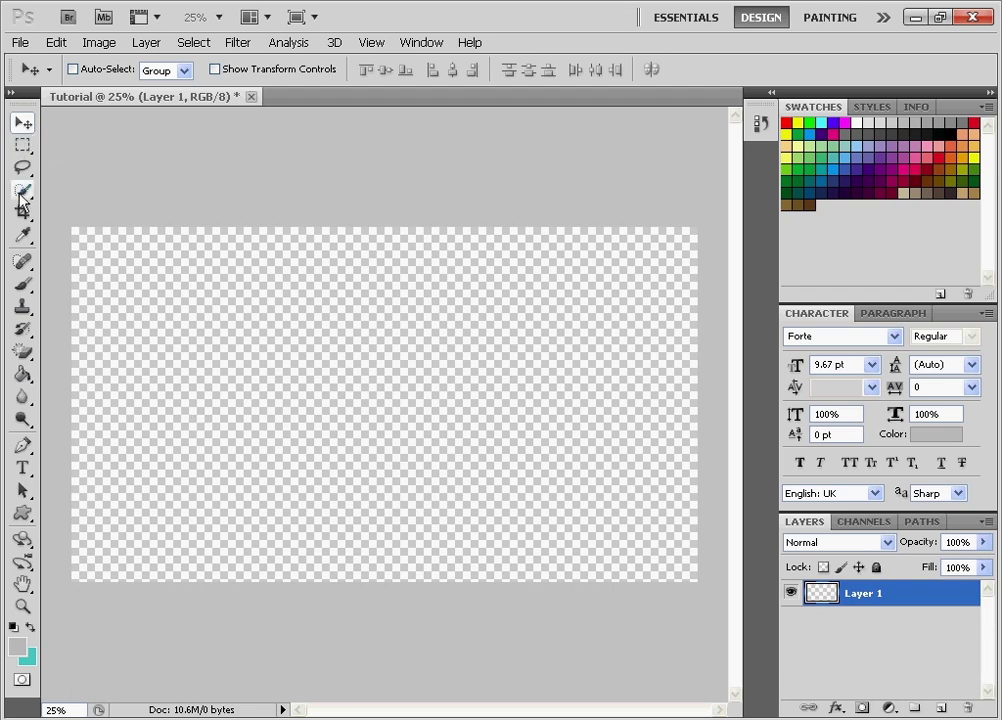
left_click(22, 351)
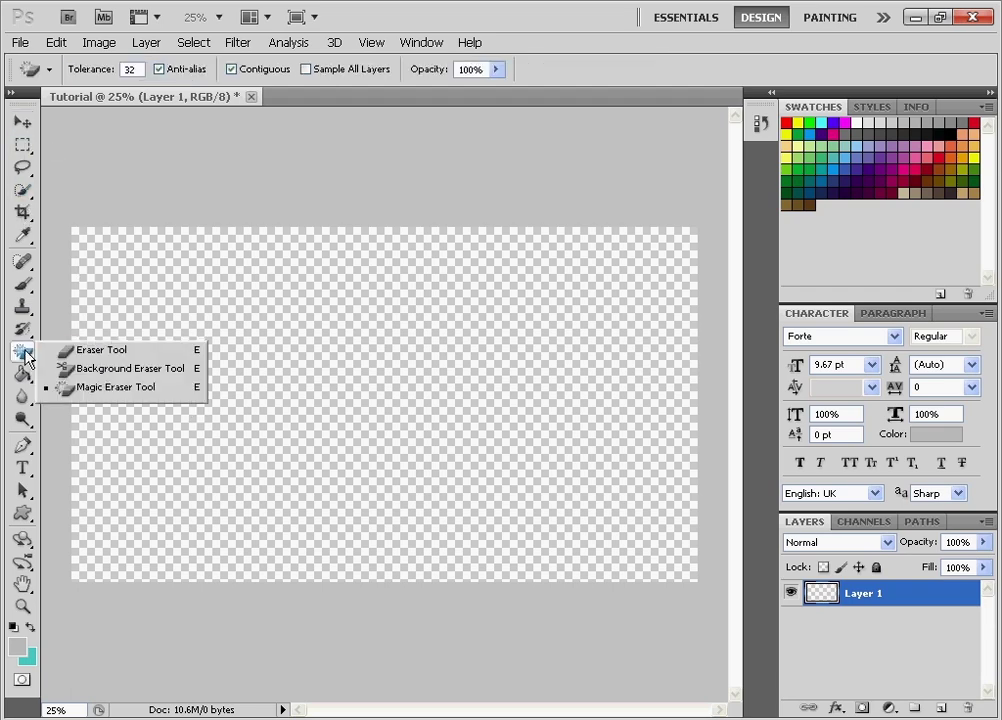
left_click(22, 351)
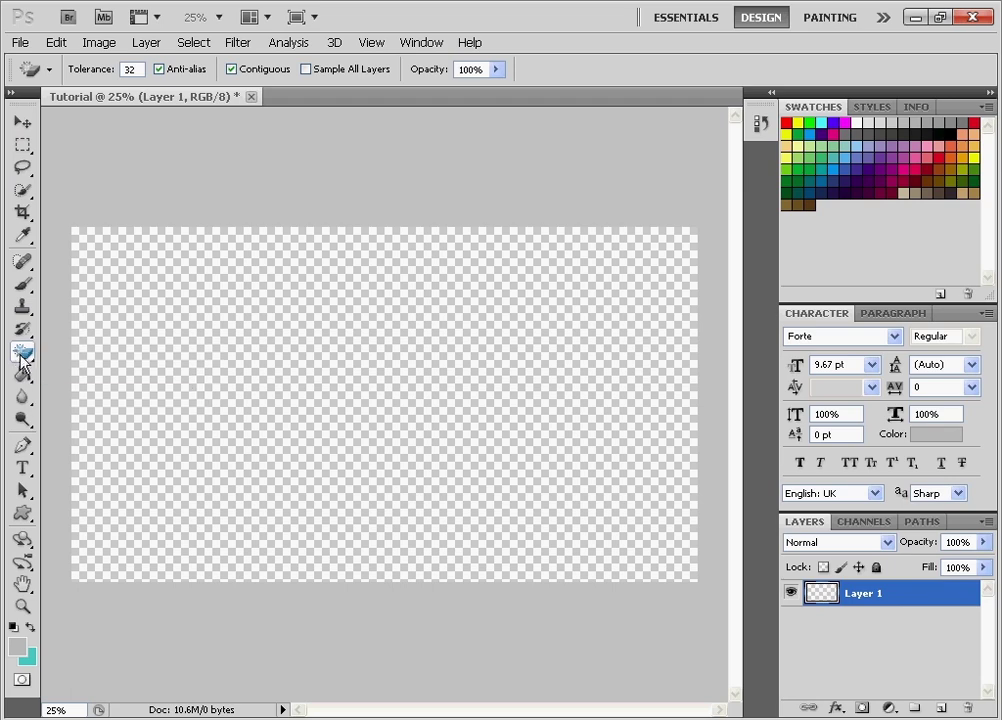
left_click(22, 122)
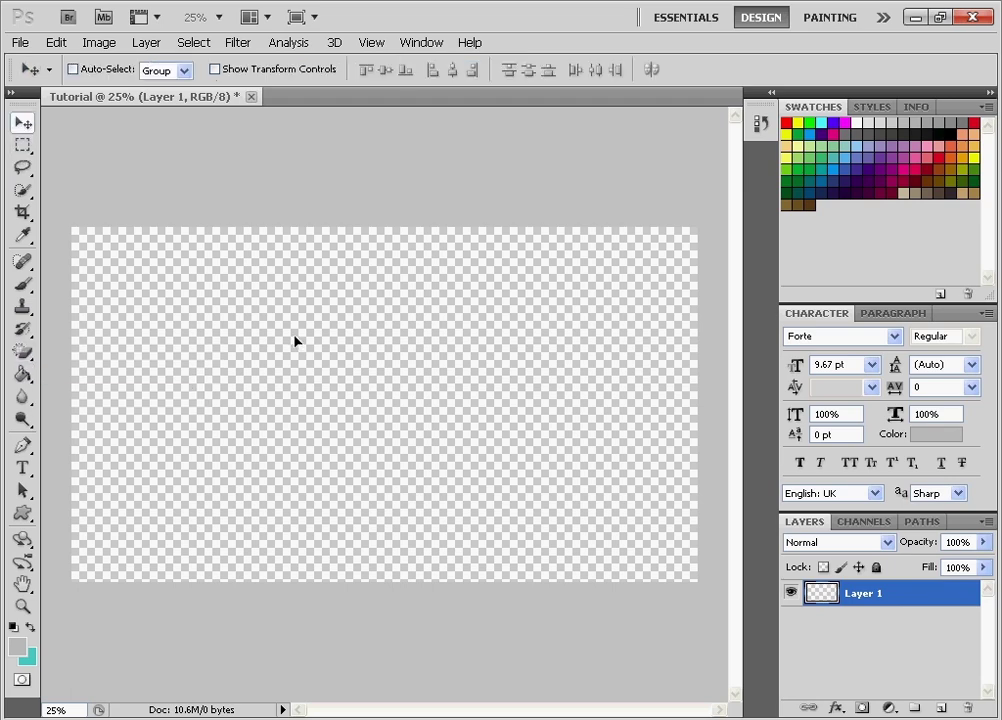
Select a wide area in the middle of the canvas with the Rectangular Marquee tool and deselect it.
left_click(20, 148)
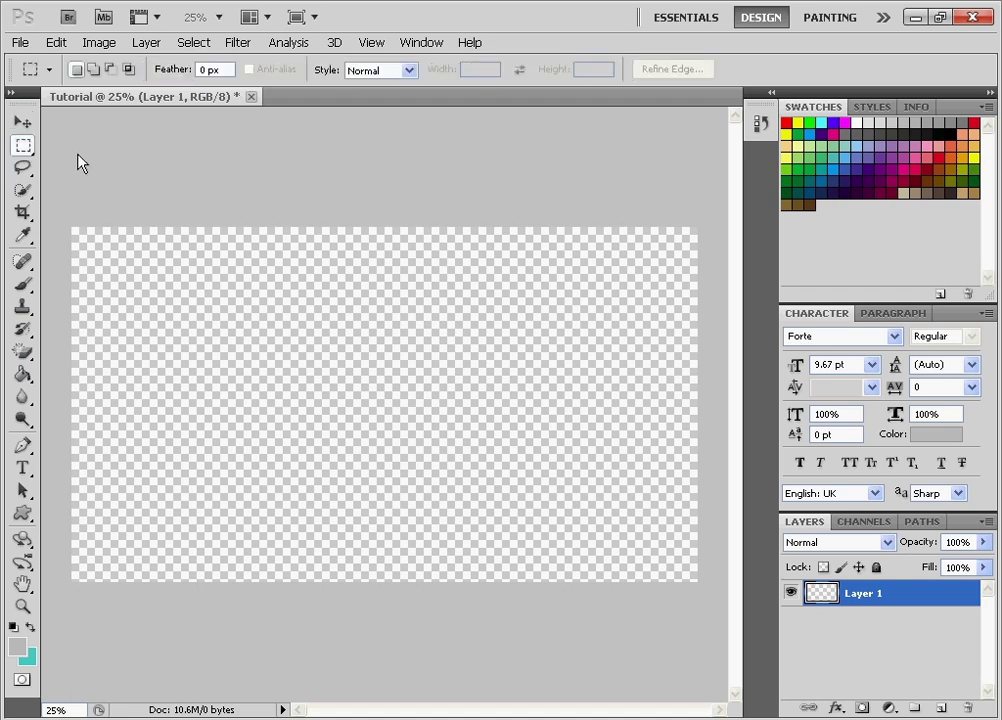
left_click(24, 150)
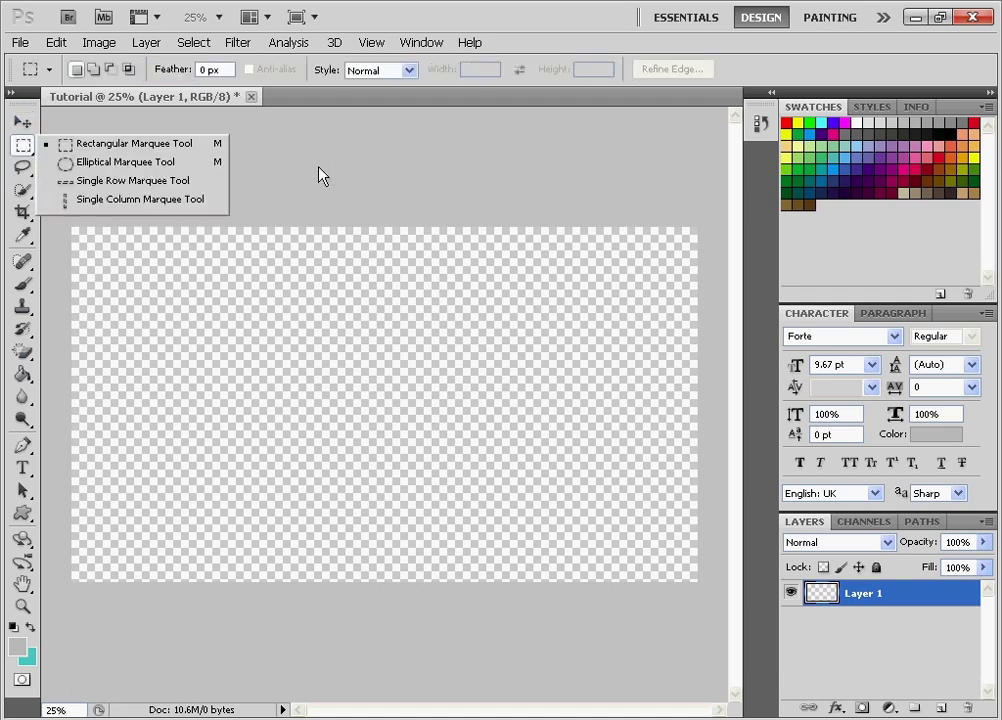
left_click(394, 195)
left_click_drag(147, 310, 575, 496)
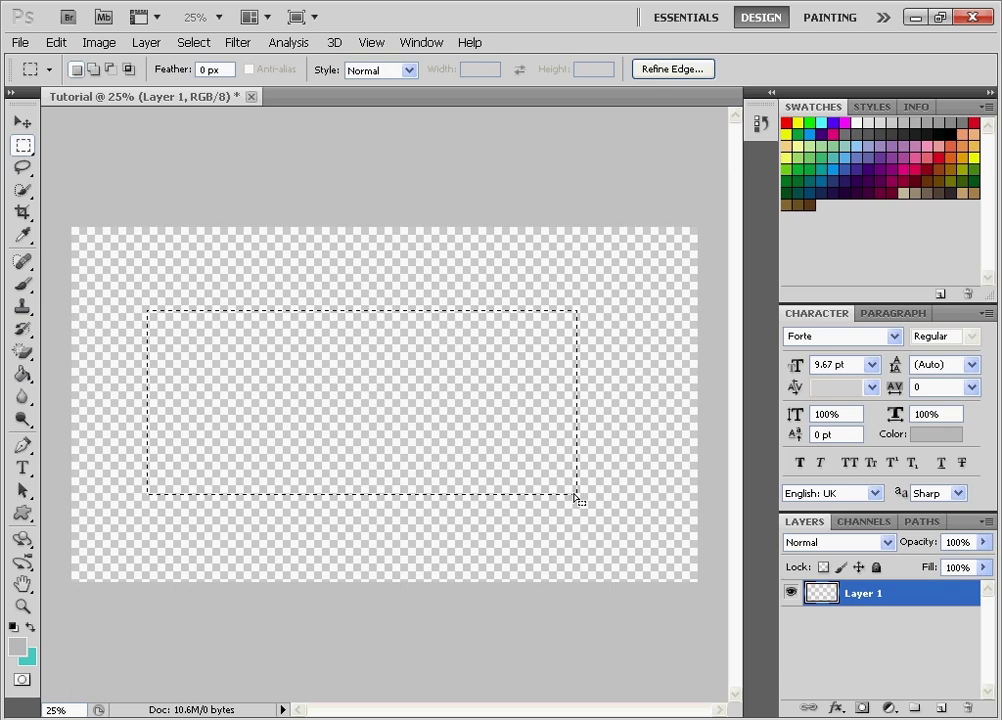
left_click(18, 123)
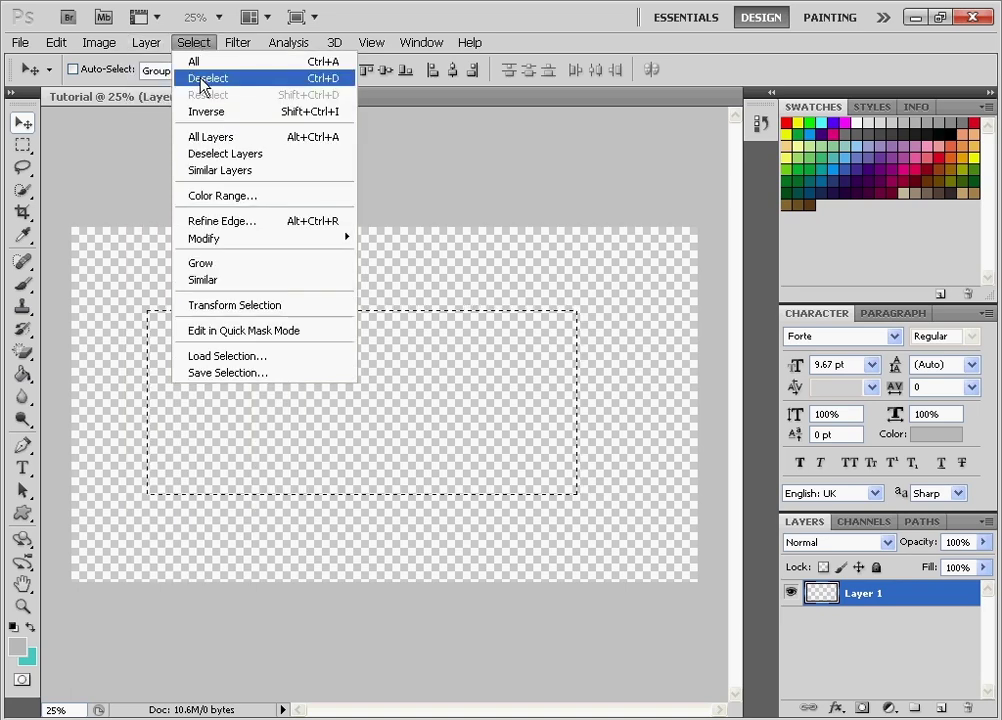
left_click(200, 78)
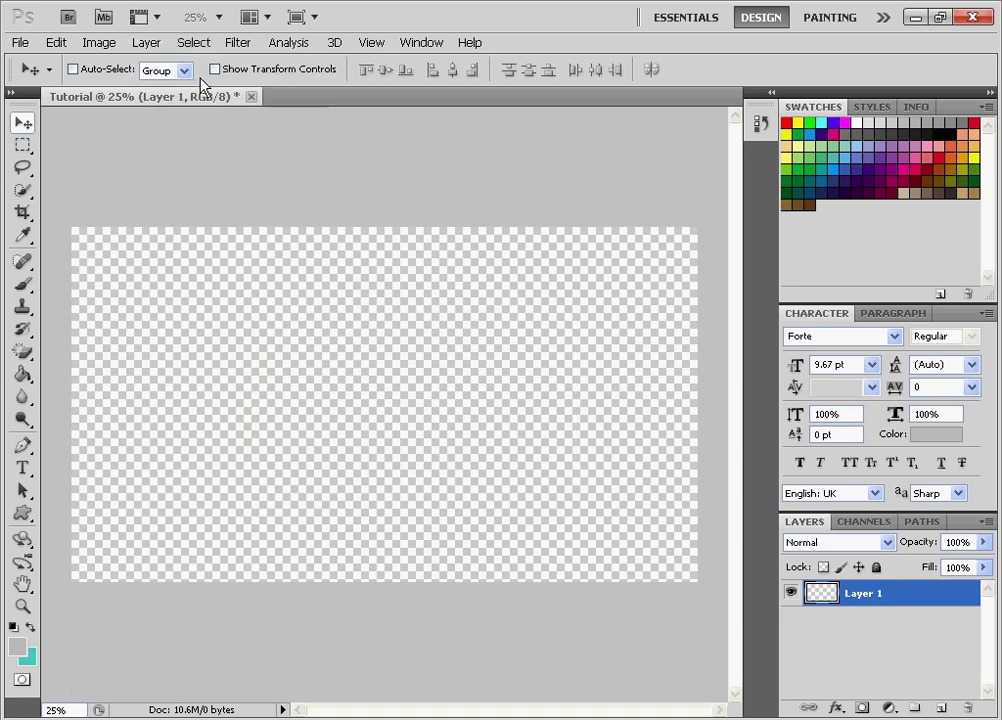
left_click(21, 168)
left_click(22, 190)
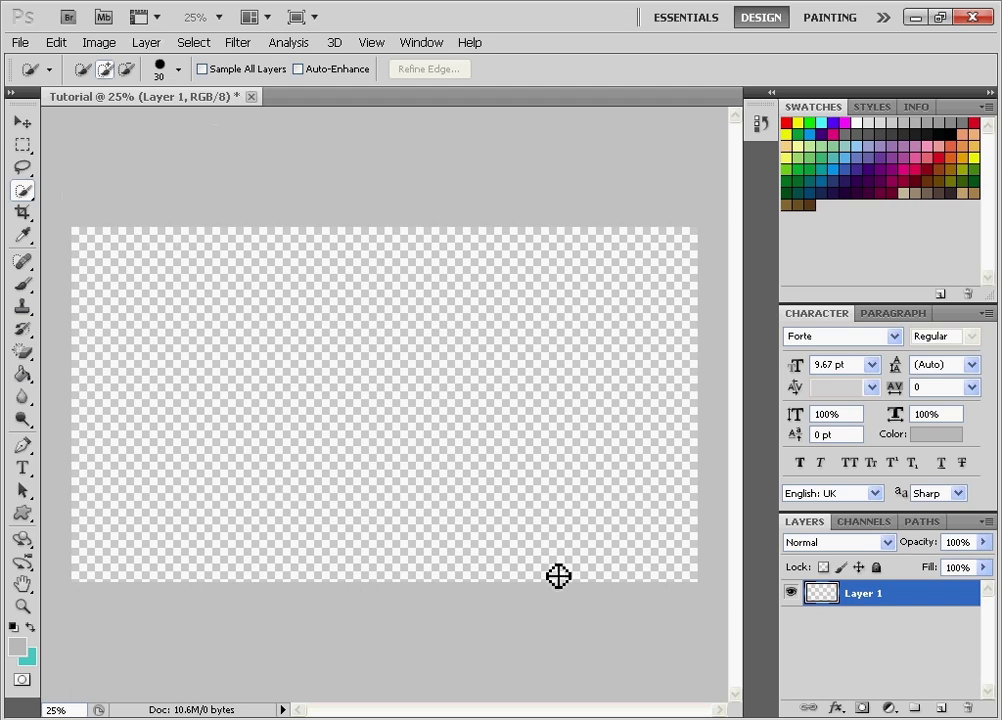
left_click(22, 213)
left_click(23, 235)
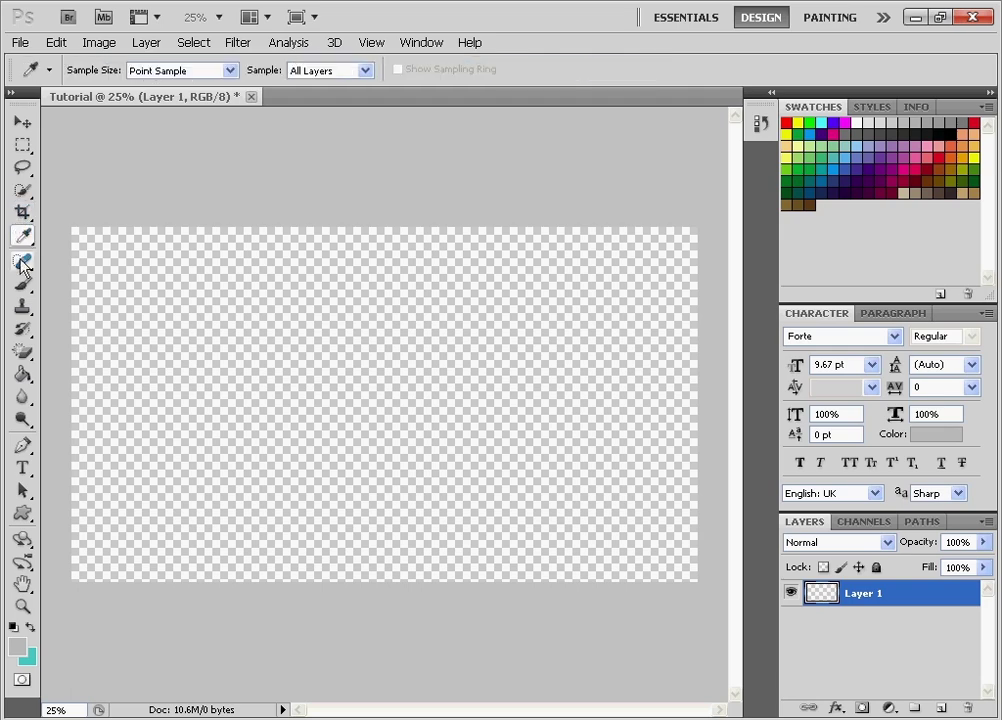
Paint several thin freehand strokes across the middle of the canvas with the Brush tool.
left_click(22, 286)
mouse_move(218, 331)
left_mouse_down()
mouse_move(302, 447)
mouse_move(415, 382)
mouse_move(310, 325)
left_mouse_up()
left_click_drag(410, 315, 405, 395)
left_click_drag(460, 310, 460, 450)
left_click_drag(460, 380, 570, 340)
Set the brush to a soft 145 px tip and paint broad diagonal strokes in the middle of the canvas.
left_click(100, 70)
left_click_drag(63, 166, 4, 170)
left_click_drag(37, 122, 148, 122)
left_click(399, 380)
mouse_move(399, 380)
left_mouse_down()
mouse_move(352, 413)
mouse_move(470, 271)
mouse_move(267, 441)
mouse_move(283, 405)
left_mouse_up()
left_click_drag(353, 288, 275, 415)
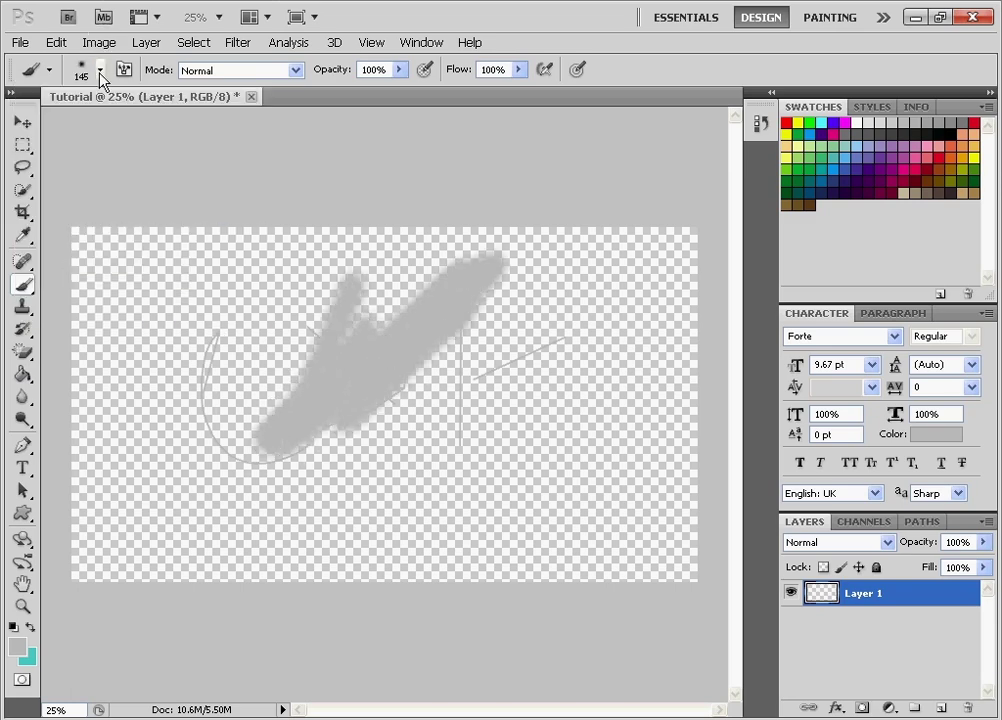
Set the brush hardness to 100% and paint broad hard-edged strokes in the lower right part of the canvas.
left_click(78, 58)
left_click_drag(31, 162, 436, 172)
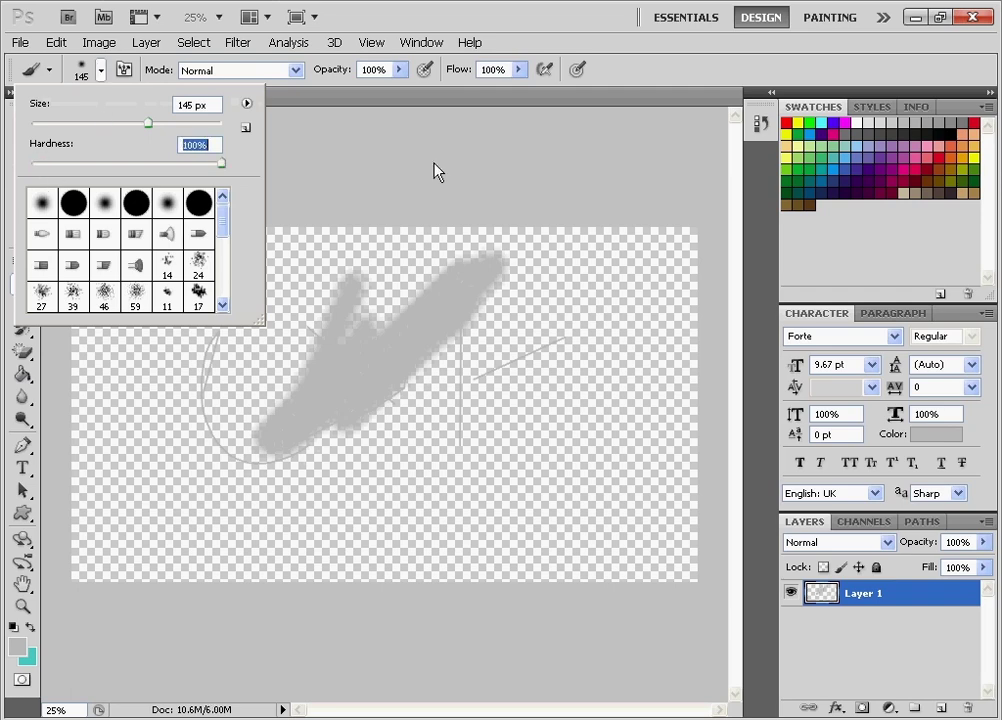
mouse_move(521, 456)
left_mouse_down()
mouse_move(616, 345)
mouse_move(497, 526)
mouse_move(481, 488)
mouse_move(462, 553)
mouse_move(576, 485)
mouse_move(512, 537)
left_mouse_up()
Choose the 29 px star brush and paint star trails over the left part of the canvas.
left_click(80, 62)
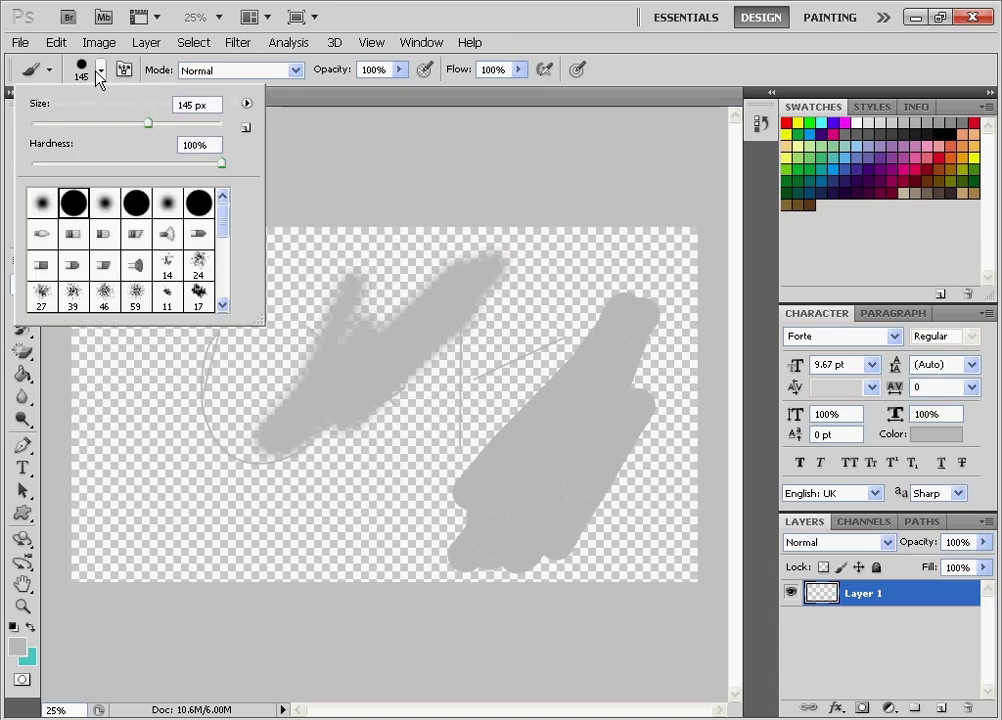
scroll(200, 240, "down", 4)
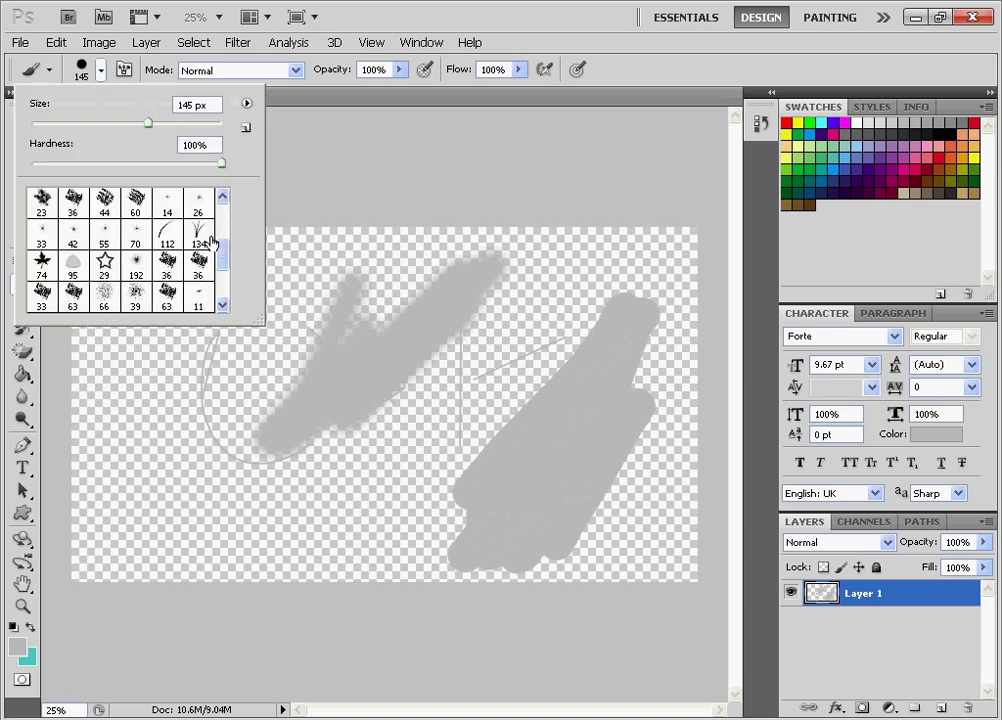
left_click(104, 262)
mouse_move(132, 493)
left_mouse_down()
mouse_move(235, 316)
mouse_move(172, 340)
left_mouse_up()
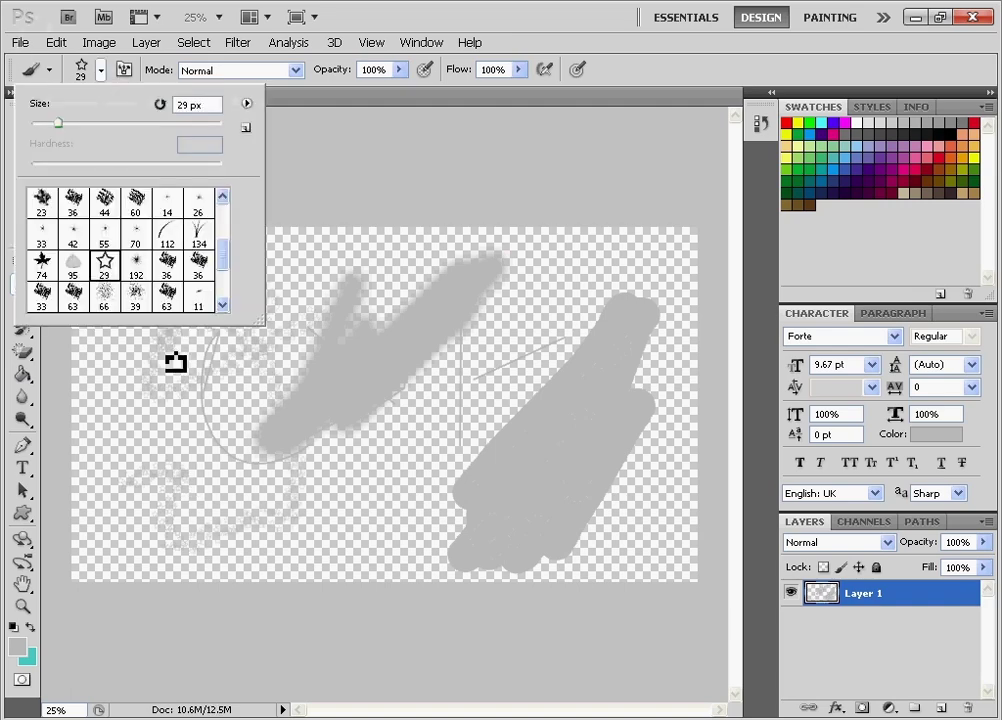
scroll(215, 262, "up", 1)
left_click(349, 190)
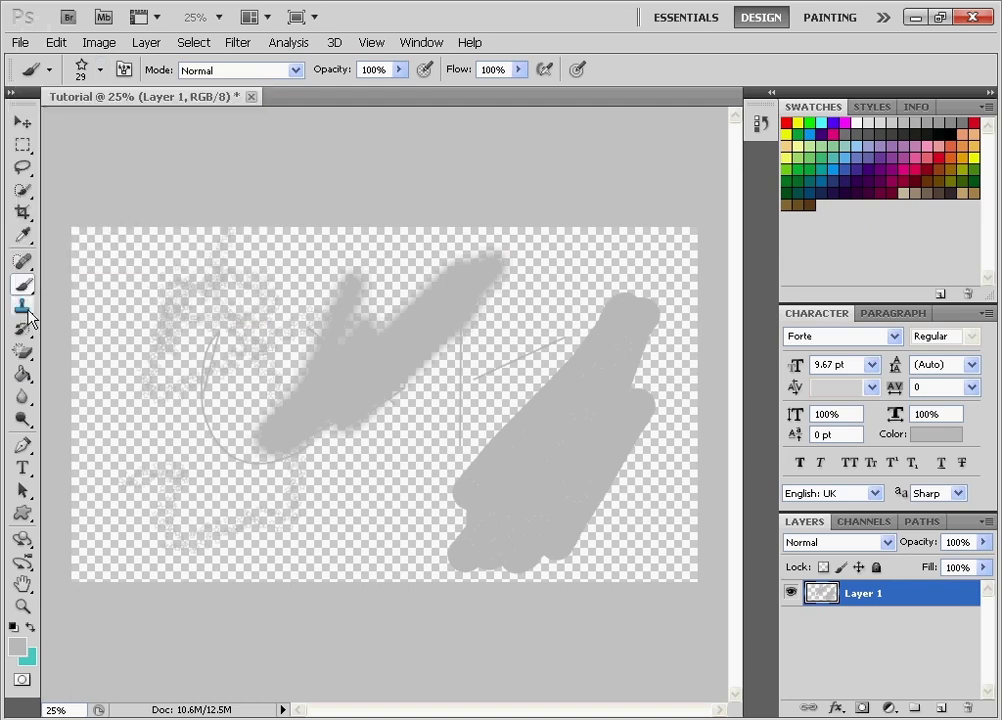
Erase a small part of the soft stroke's edge with the Eraser tool and switch to the Magic Eraser tool.
left_click(26, 356)
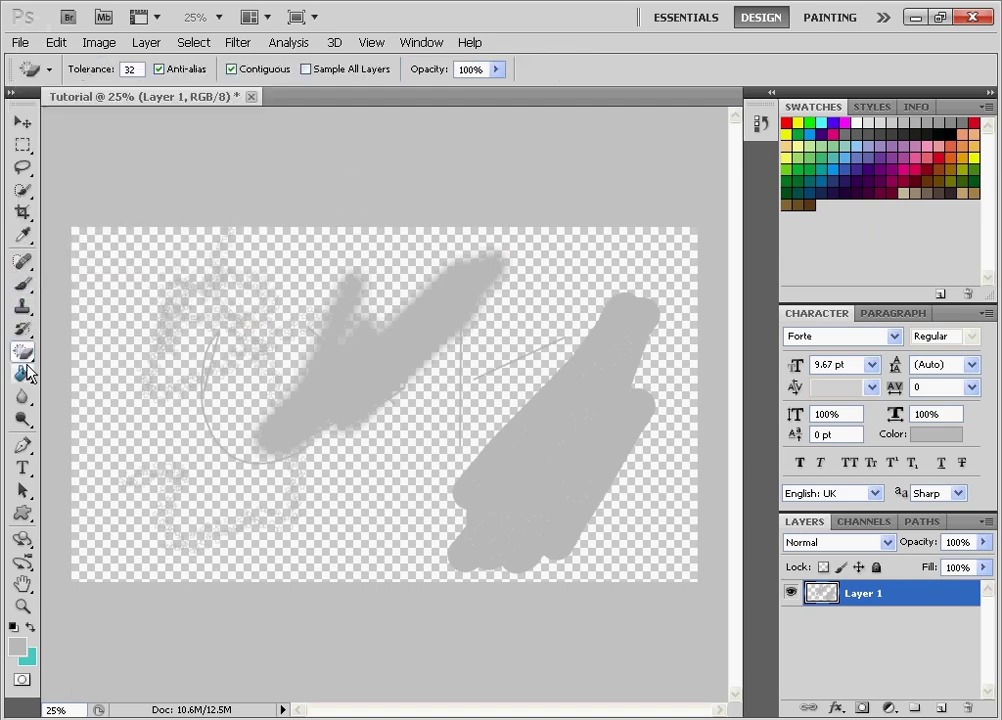
right_click(27, 358)
left_click(100, 350)
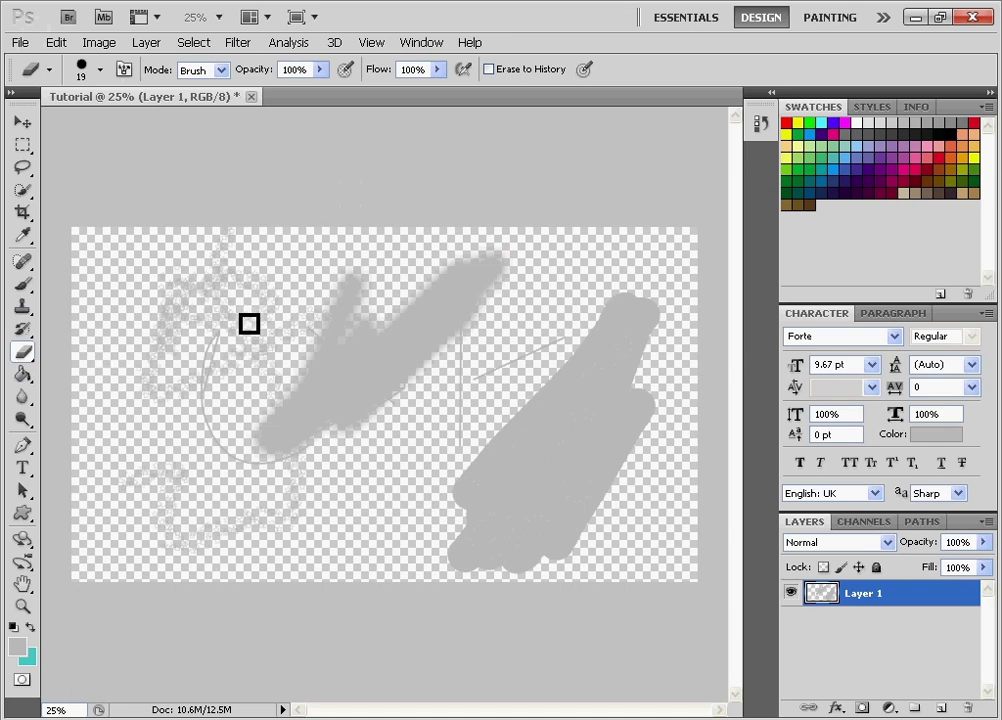
right_click(22, 352)
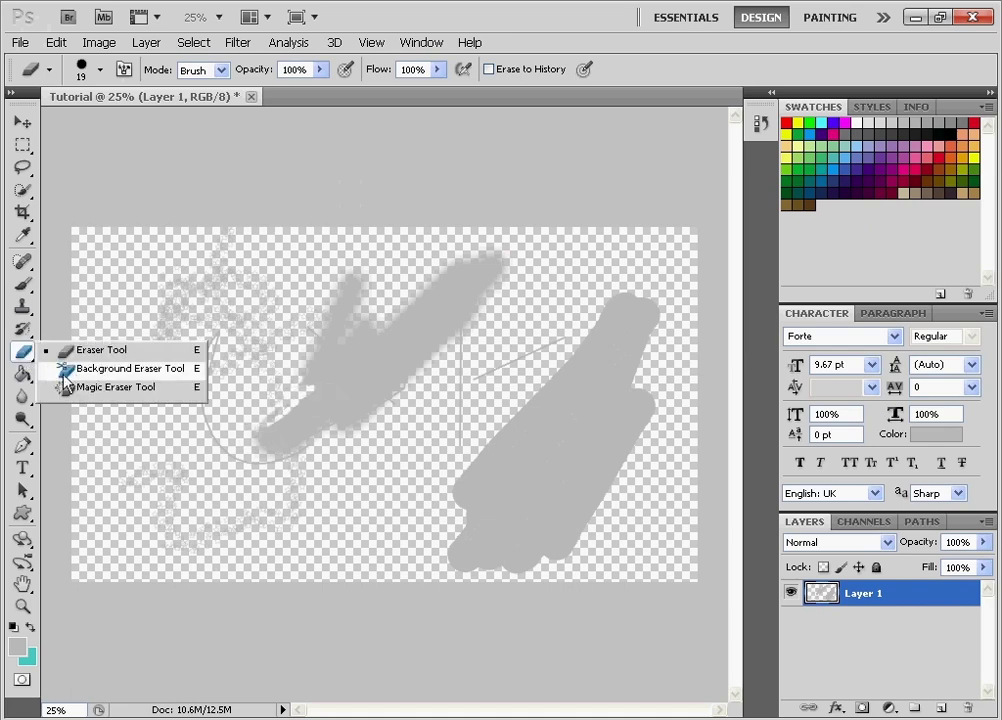
left_click(110, 387)
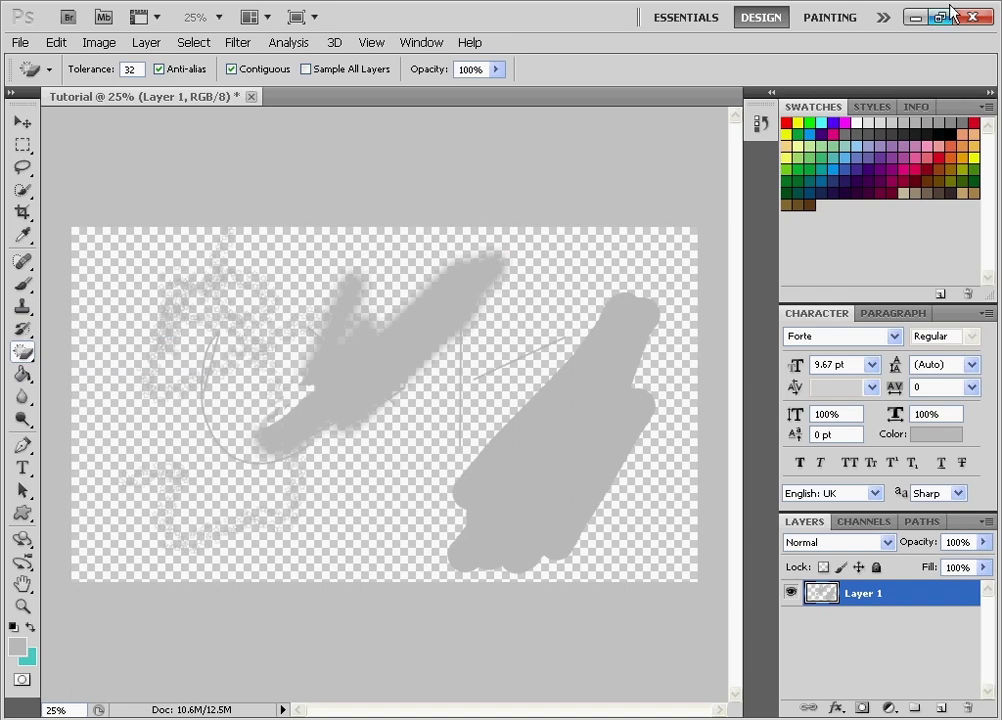
Look at the contents of the GFX pack folder on the desktop and return to Photoshop.
left_click(916, 17)
double_click(116, 355)
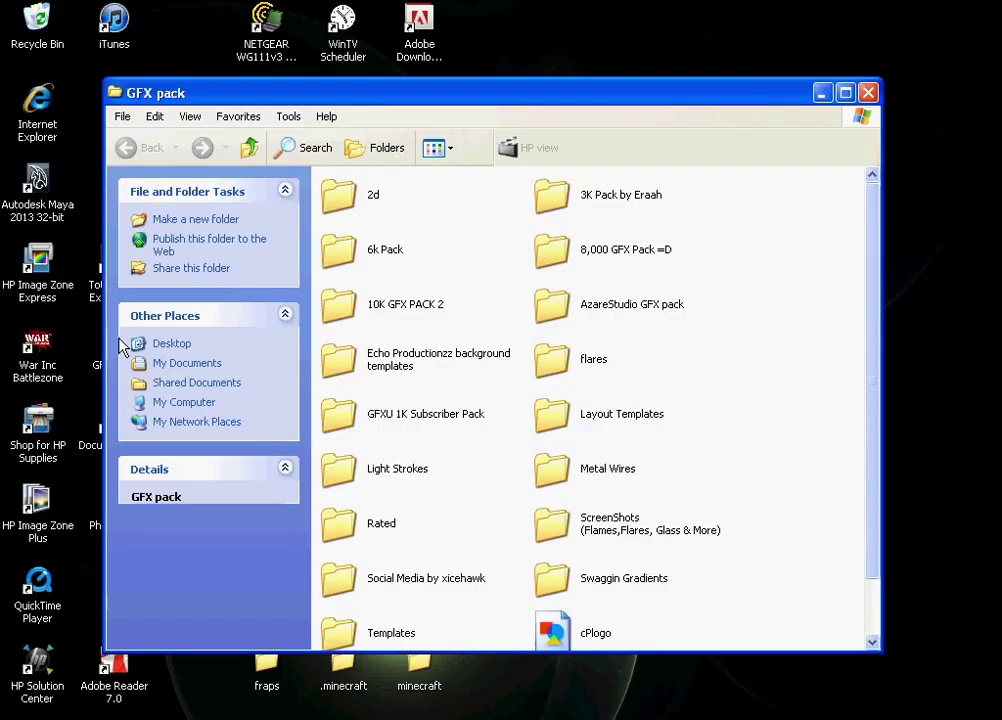
key("alt+Tab")
key("alt+Tab")
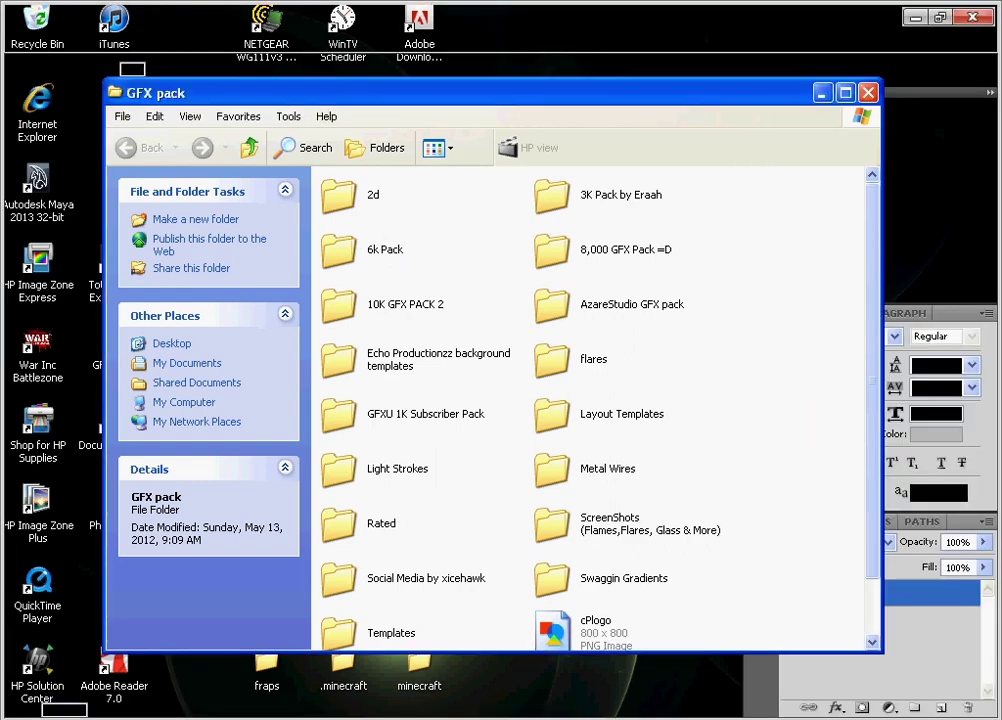
Browse the Space Stocks and Planets folders inside GFXU 1K Subscriber Pack and return to the GFX pack folder.
double_click(378, 418)
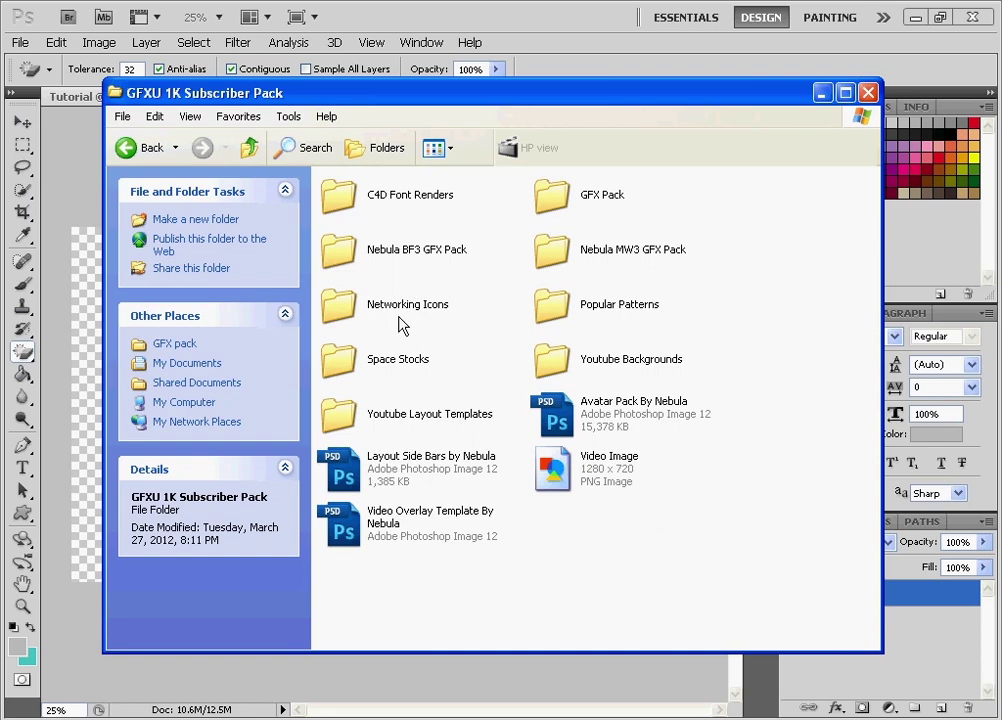
left_click(376, 362)
double_click(376, 362)
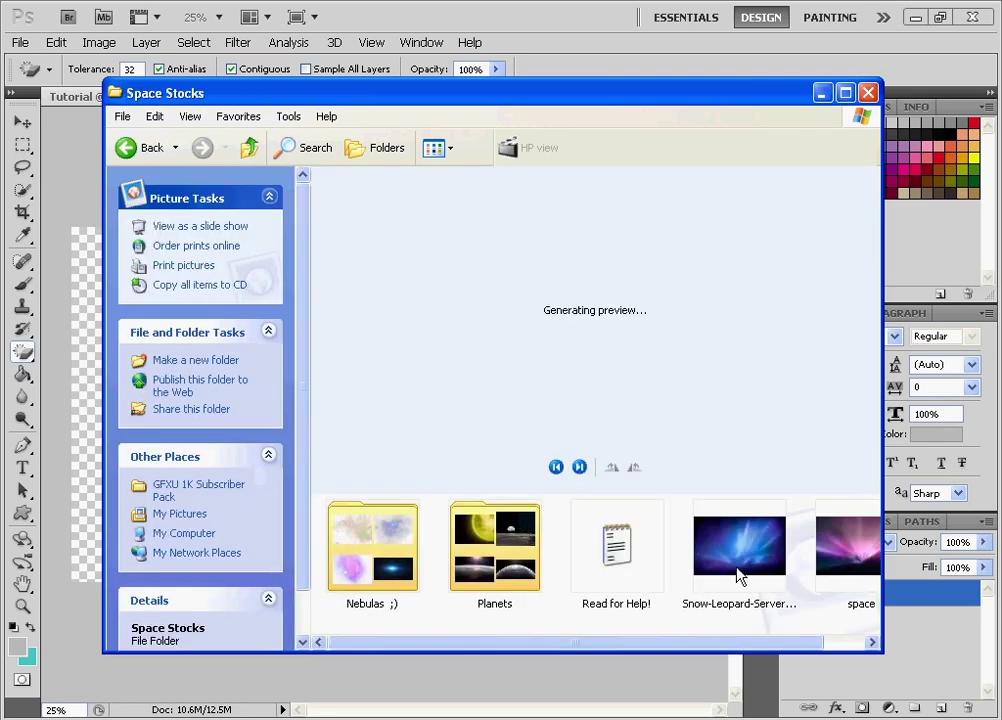
scroll(565, 648, "right", 1)
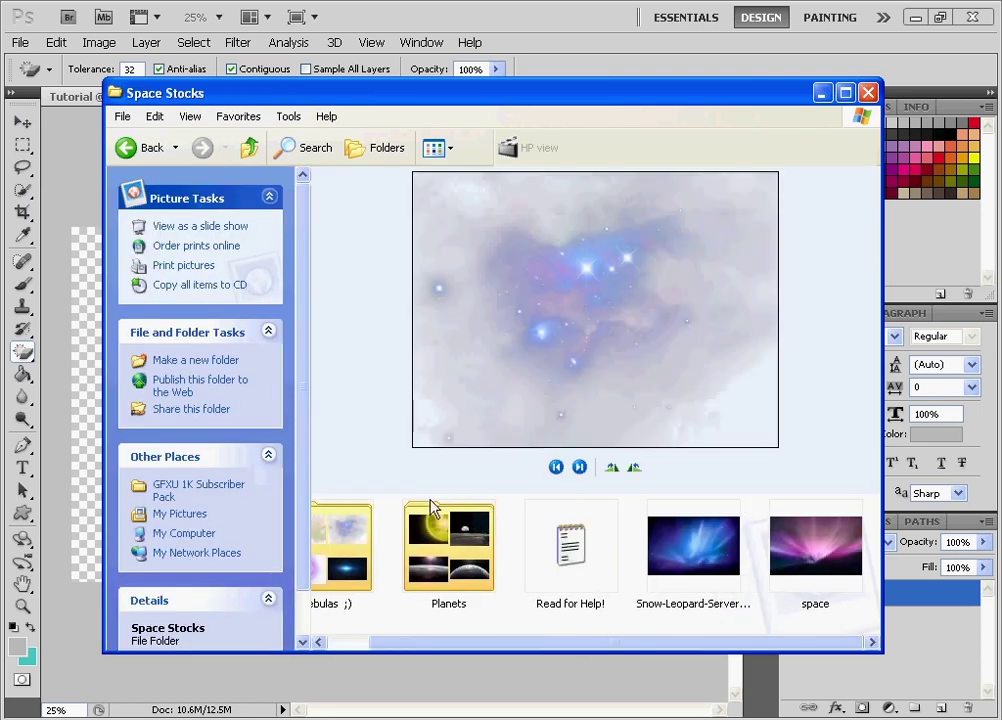
double_click(465, 537)
left_click(352, 550)
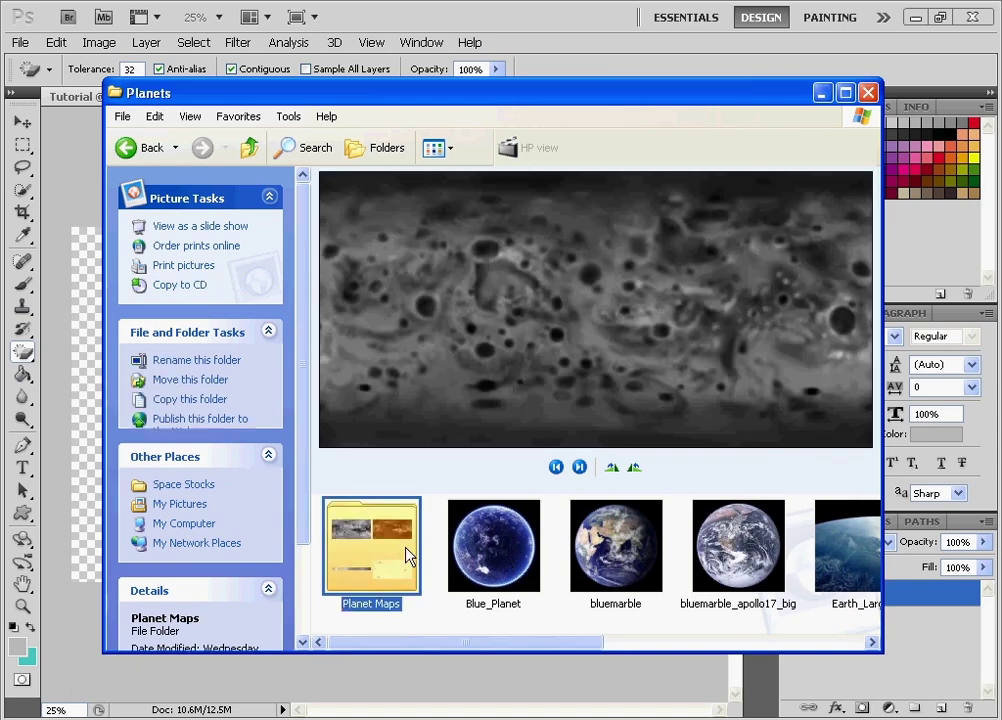
double_click(372, 545)
left_click(160, 150)
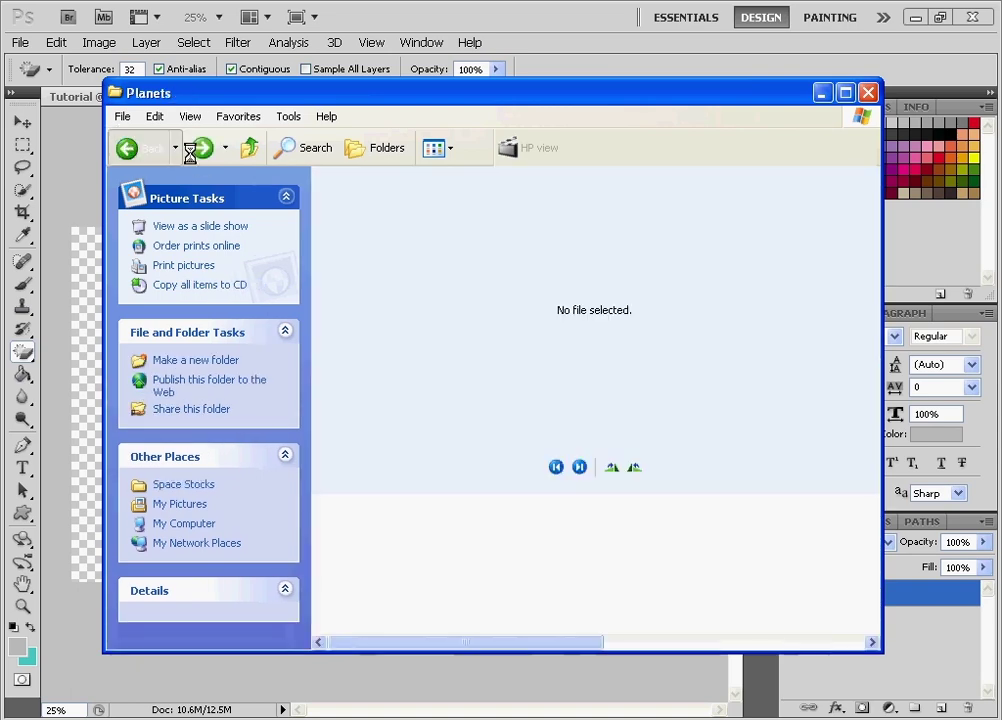
left_click(165, 150)
left_click(140, 152)
left_click(140, 152)
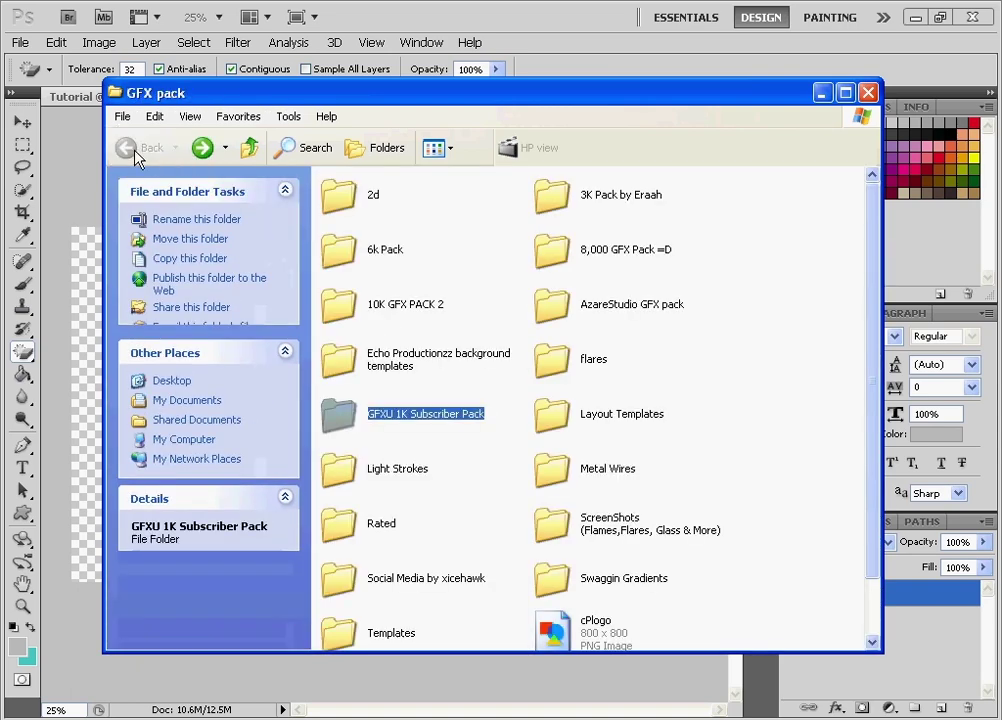
Look through the 6k Pack folder and its Textures subfolder and return to the GFX pack folder.
double_click(390, 250)
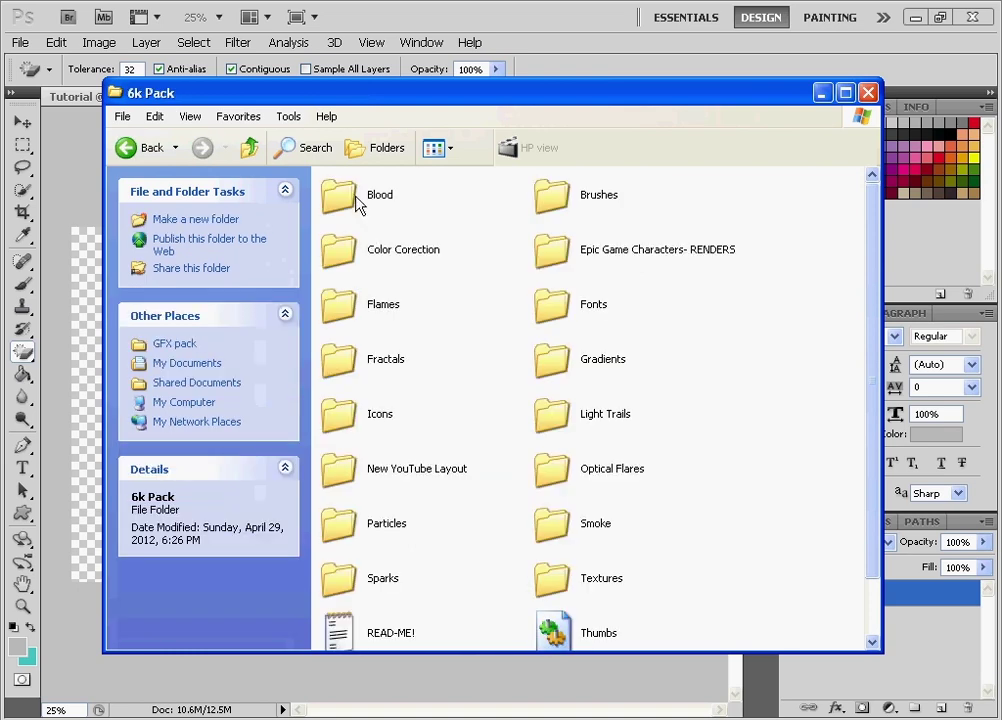
scroll(402, 467, "down", 1)
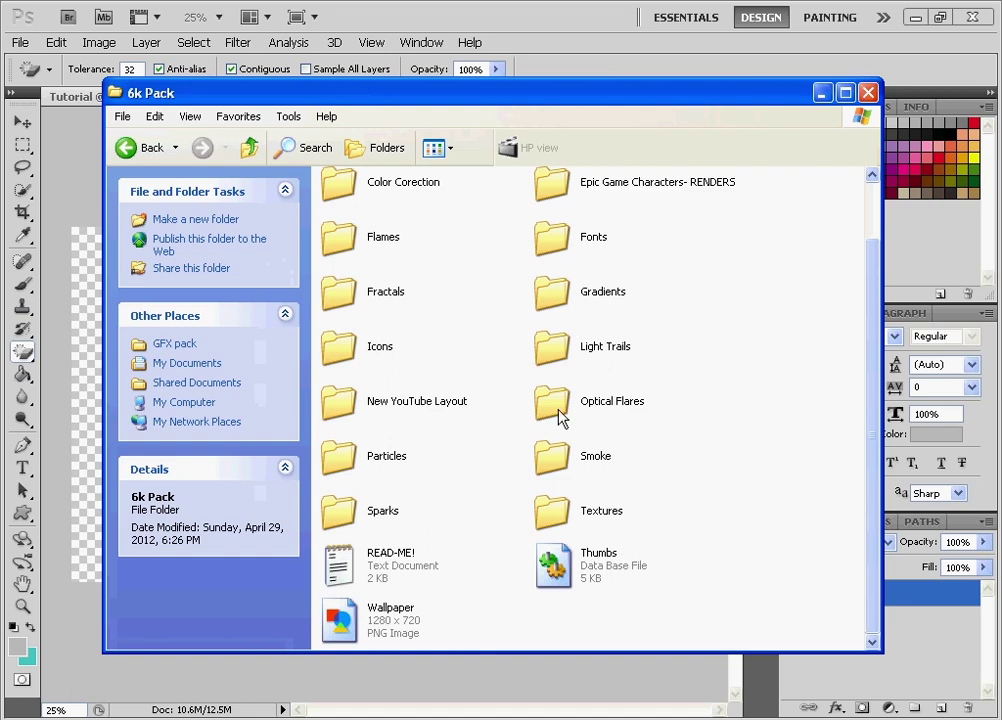
scroll(615, 570, "up", 1)
left_click(600, 576)
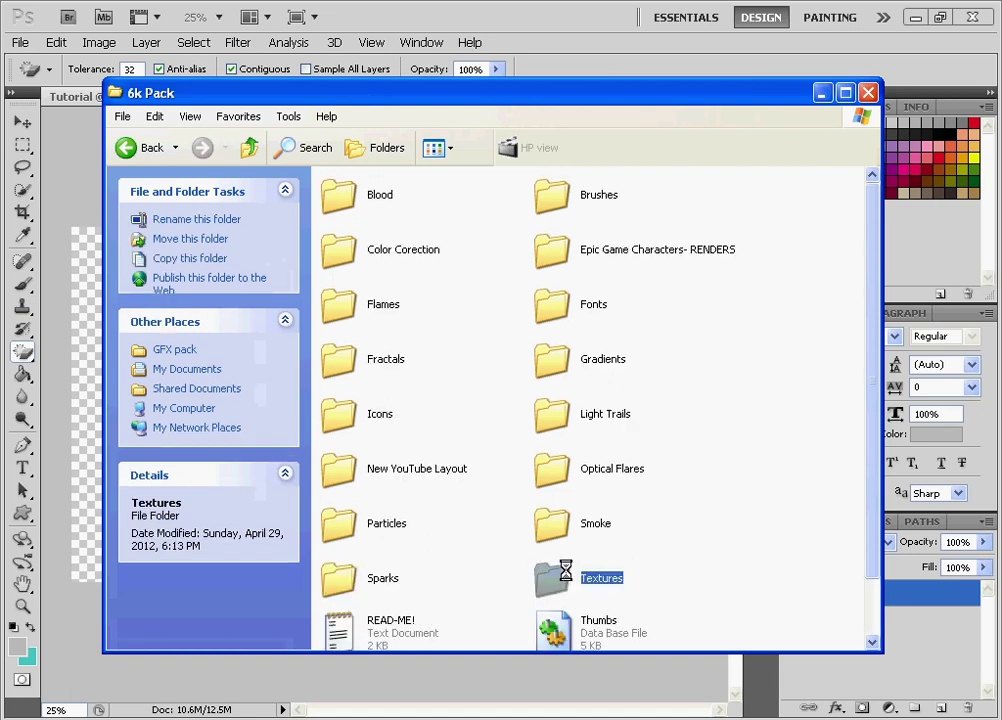
left_click(133, 147)
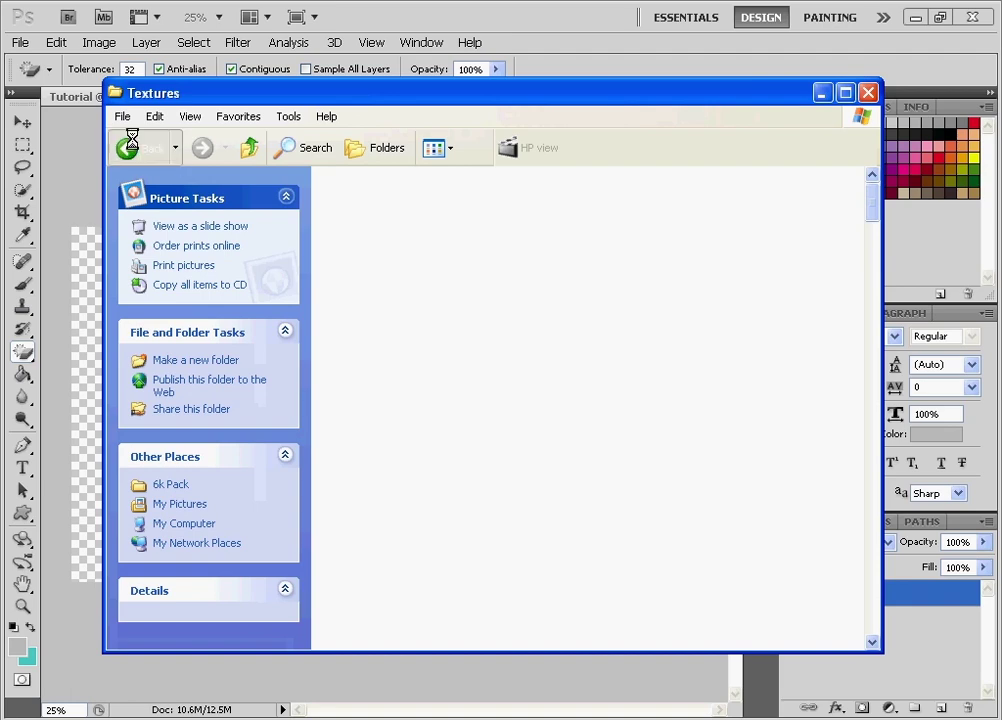
key("alt+Left")
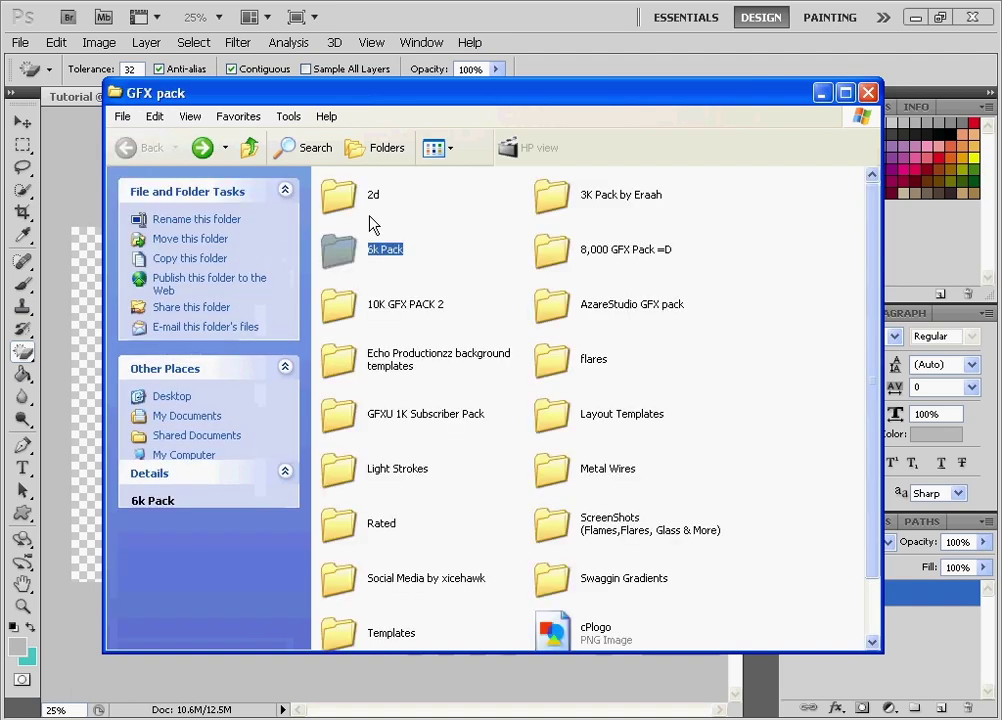
Place the Texture (24) image from the Textures folder of 3K Pack by Eraah into the Tutorial document.
double_click(562, 204)
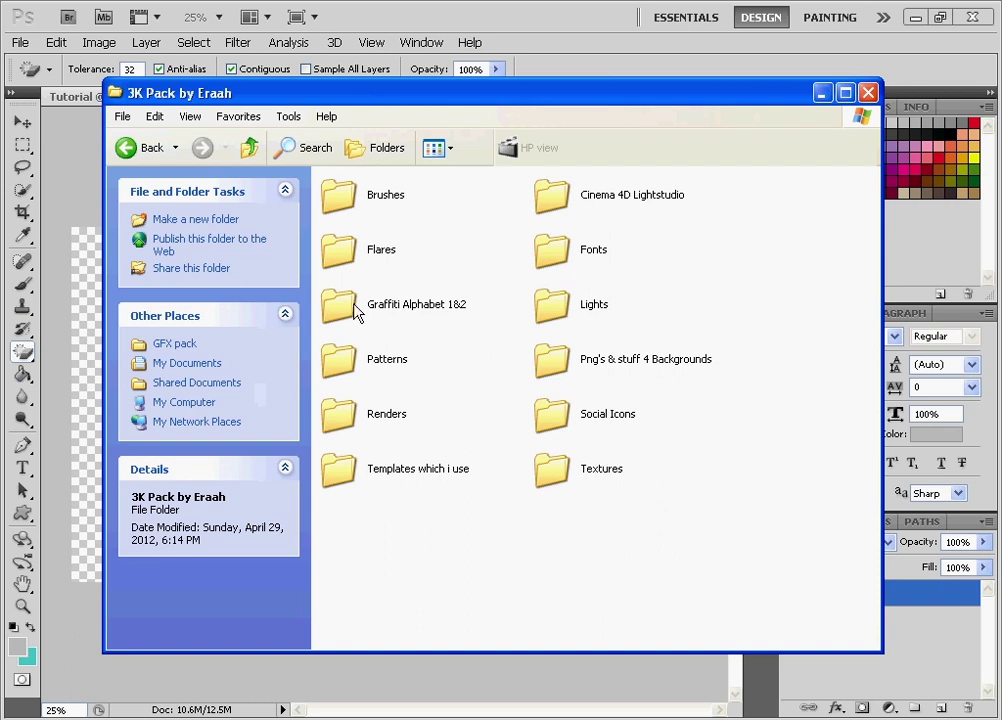
left_click(348, 376)
left_click(604, 470)
left_click(592, 468)
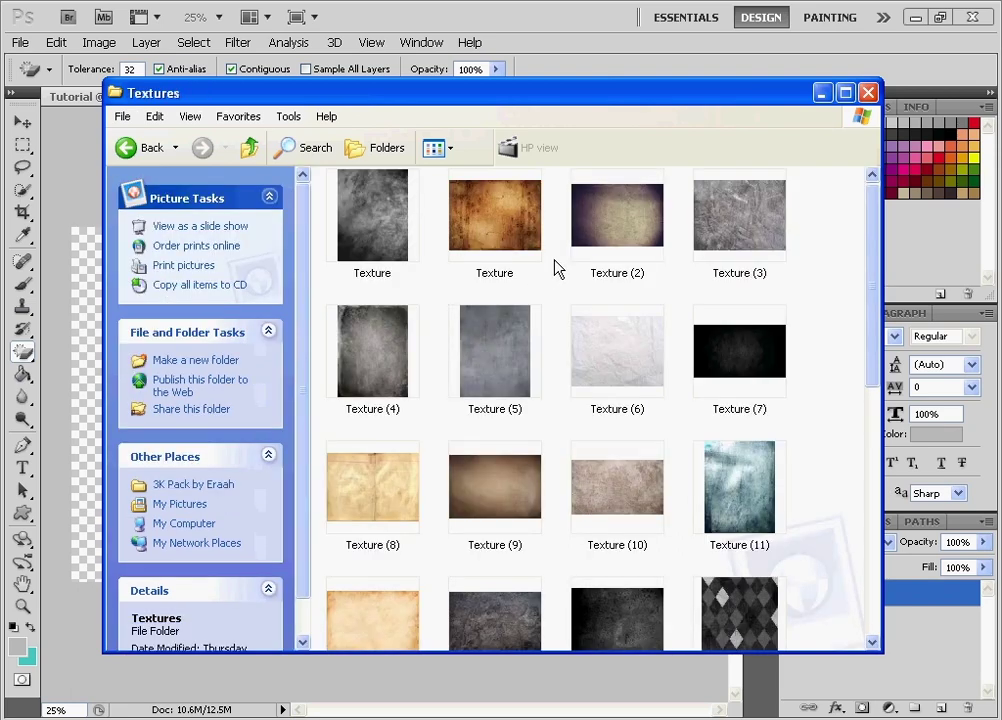
scroll(588, 365, "down", 5)
left_click_drag(403, 467, 70, 245)
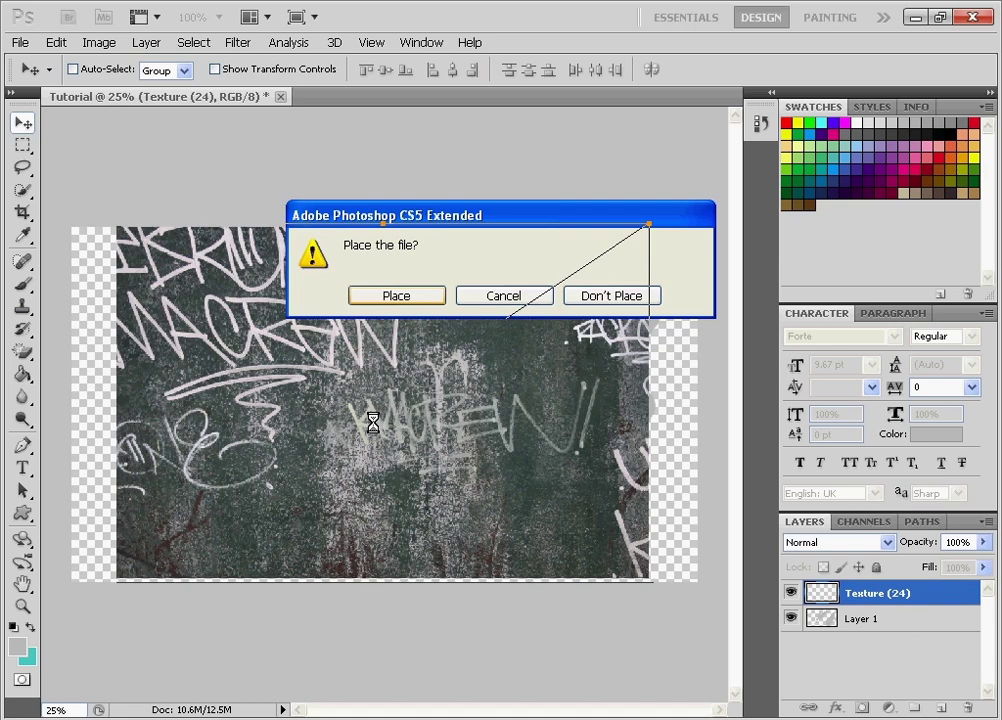
key("Return")
Rasterize the Texture (24) smart object so that the Magic Eraser tool can be used on it.
left_click(24, 352)
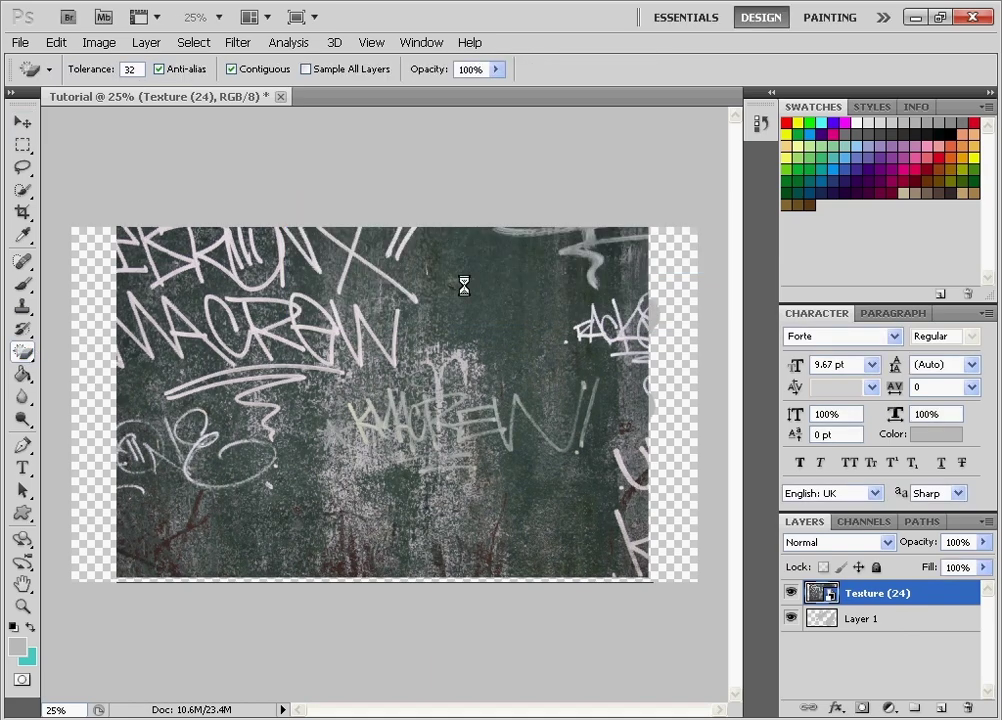
left_click(559, 262)
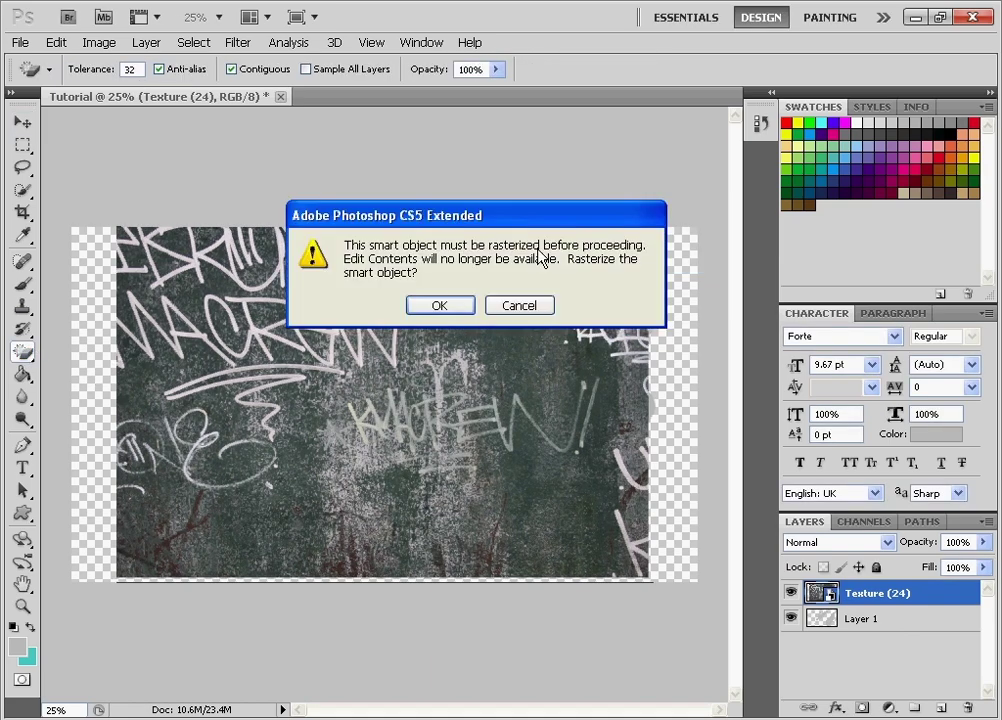
left_click(437, 303)
left_click(505, 305)
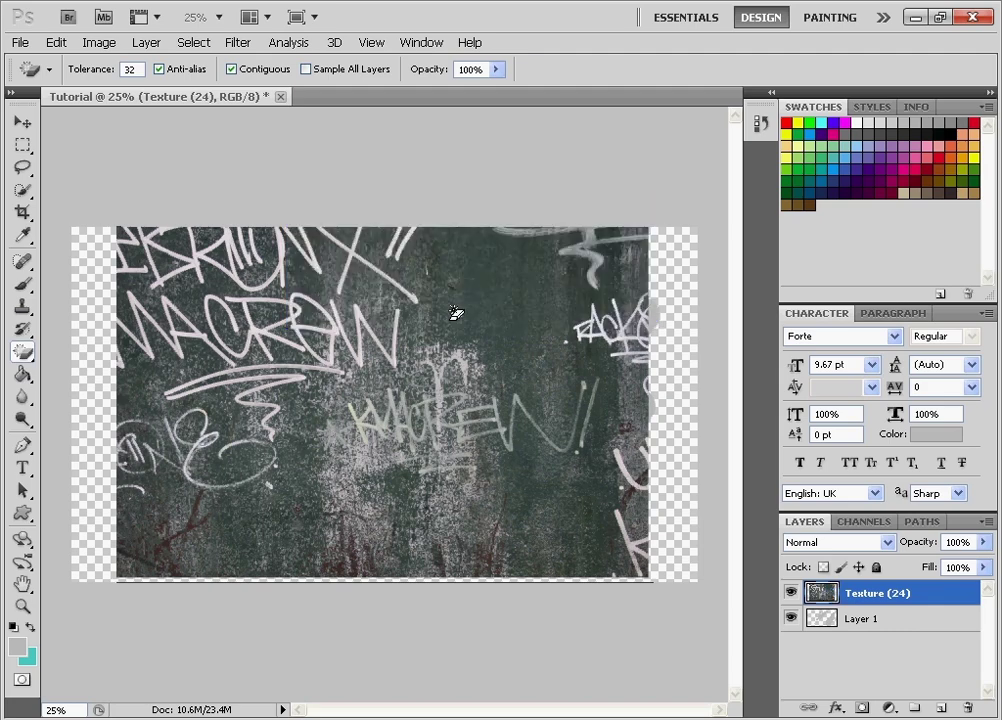
Try the Magic Eraser on the dark green area in the upper right of the texture and undo the erasing.
left_click(547, 334)
left_click(518, 297)
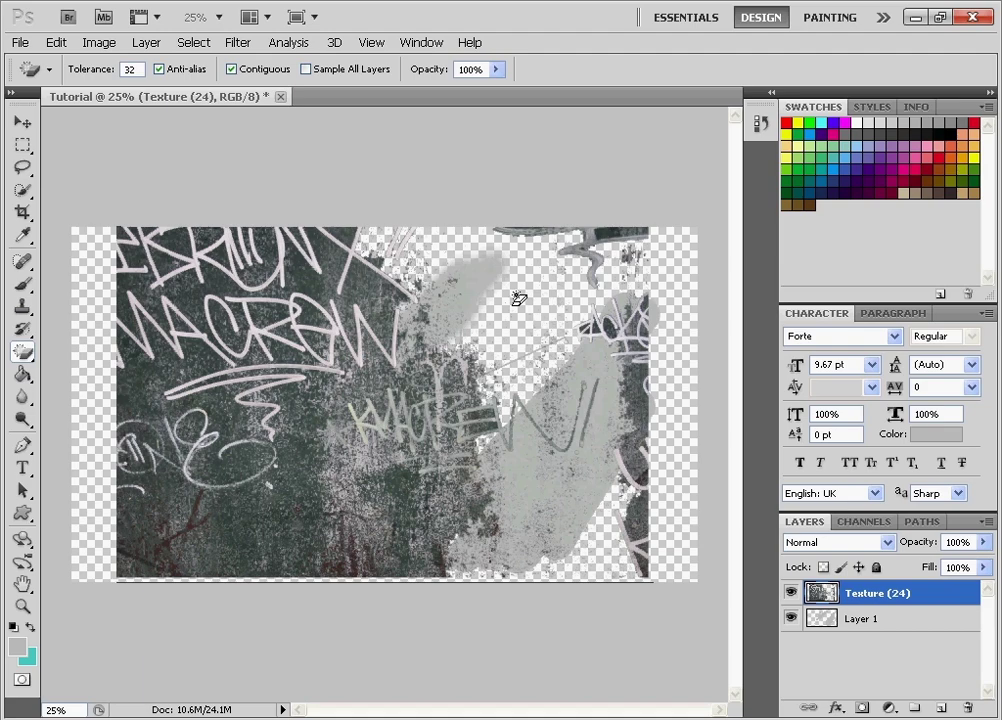
left_click(56, 42)
left_click(92, 95)
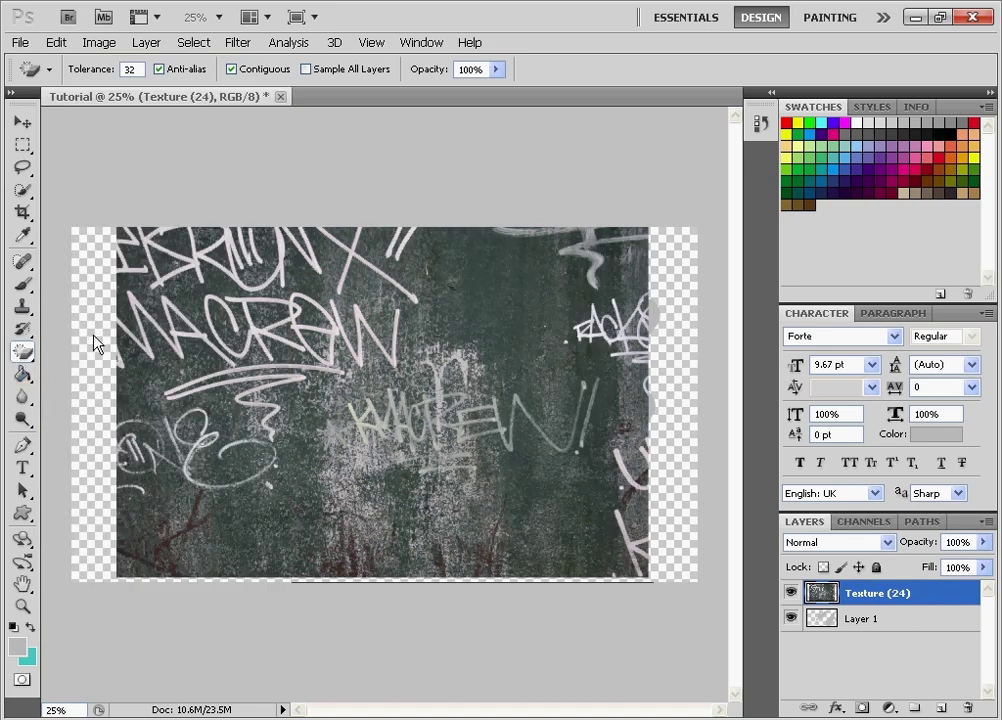
Switch to the Gradient tool, swap the foreground and background colors, and set the foreground color to teal #3cb1aa.
left_click(22, 375)
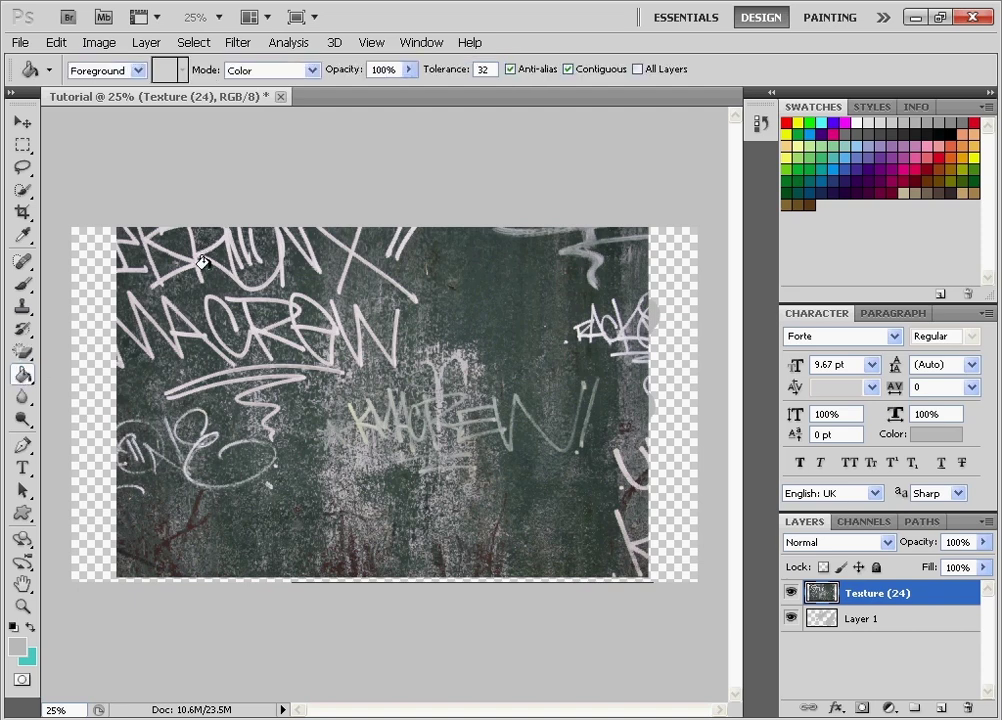
left_click(22, 375)
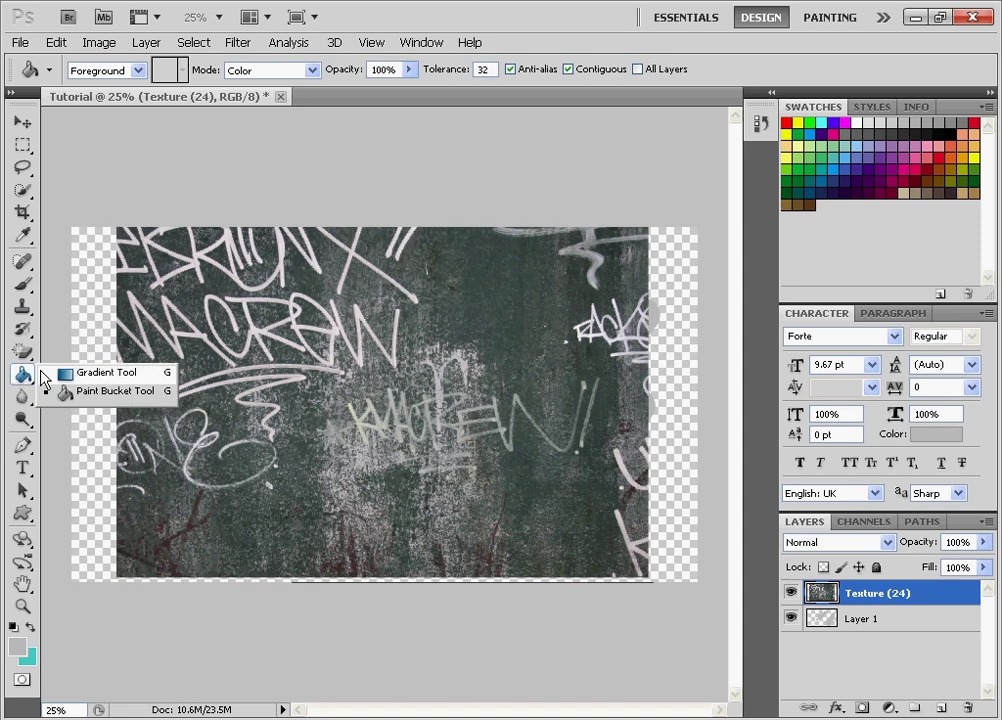
left_click(62, 375)
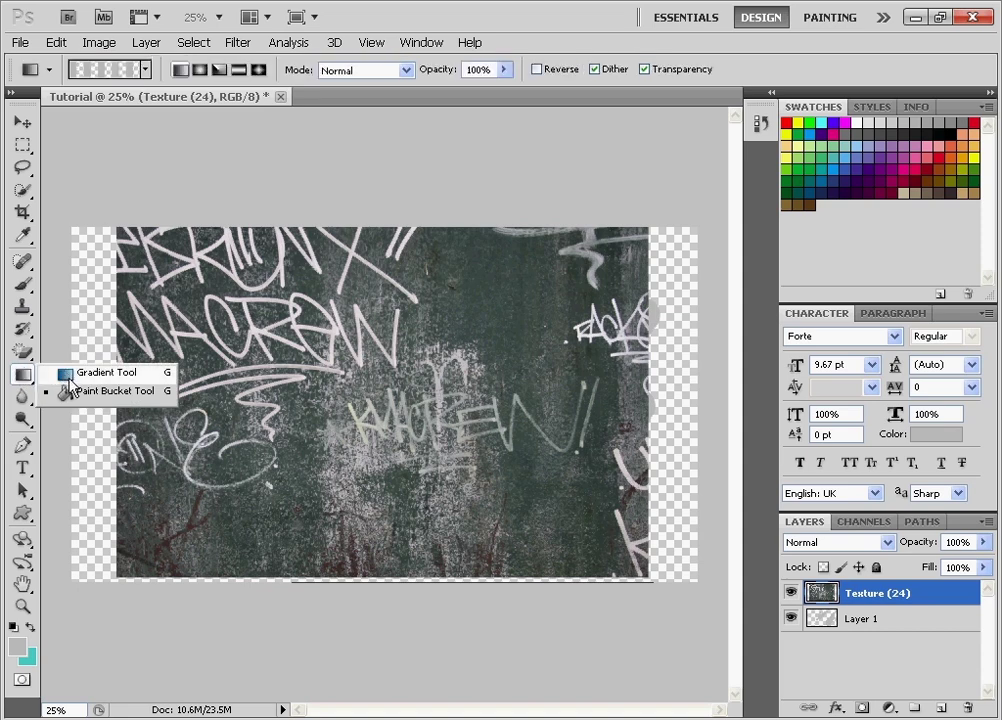
key("x")
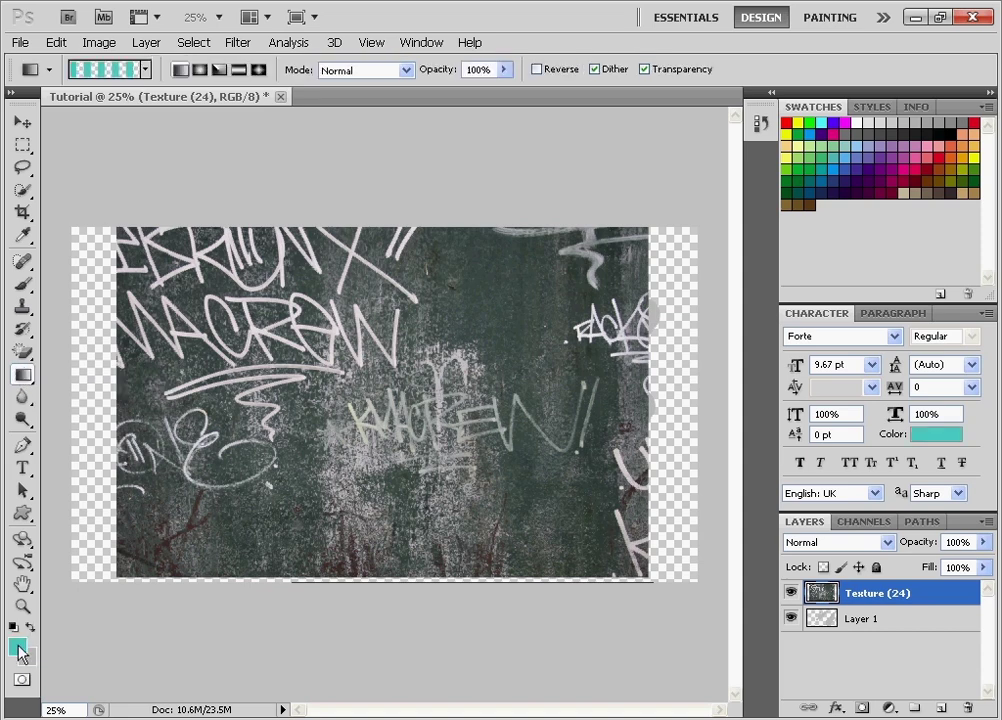
left_click(17, 646)
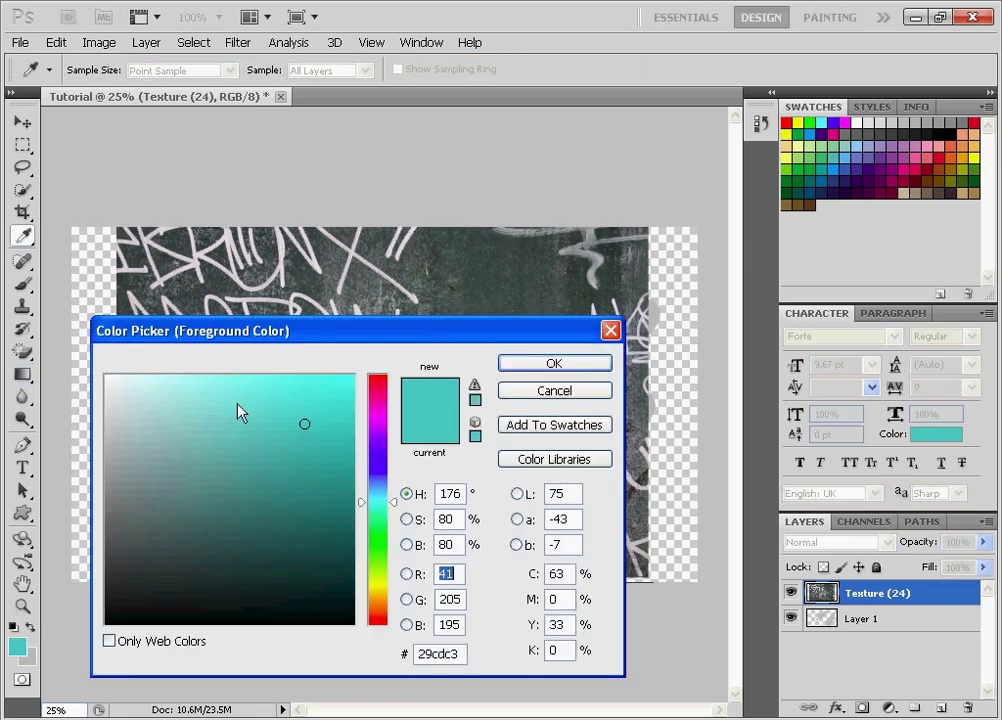
left_click(270, 451)
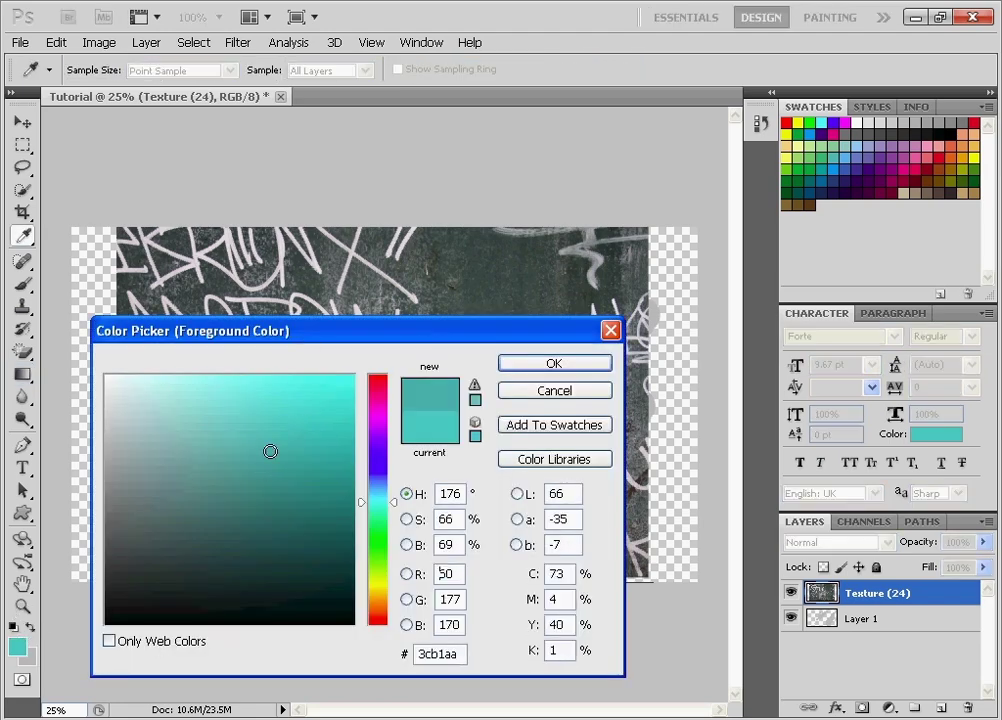
left_click(589, 363)
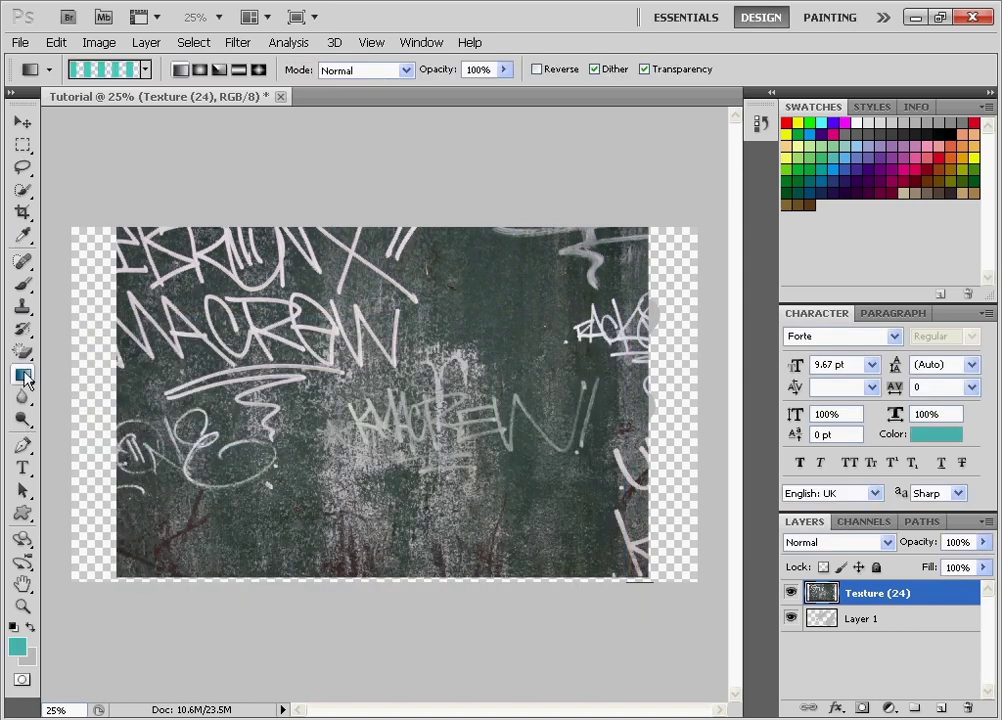
Apply a foreground-to-transparent linear gradient diagonally from the upper left to the lower right of Texture (24) and move the layer slightly right.
left_click(146, 69)
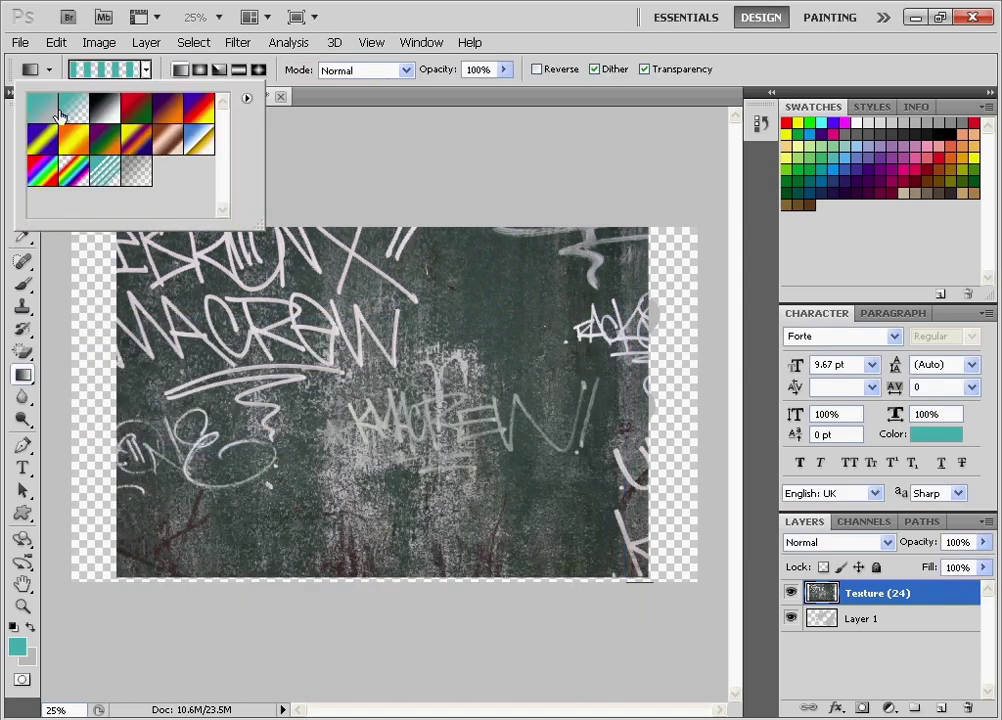
left_click(54, 117)
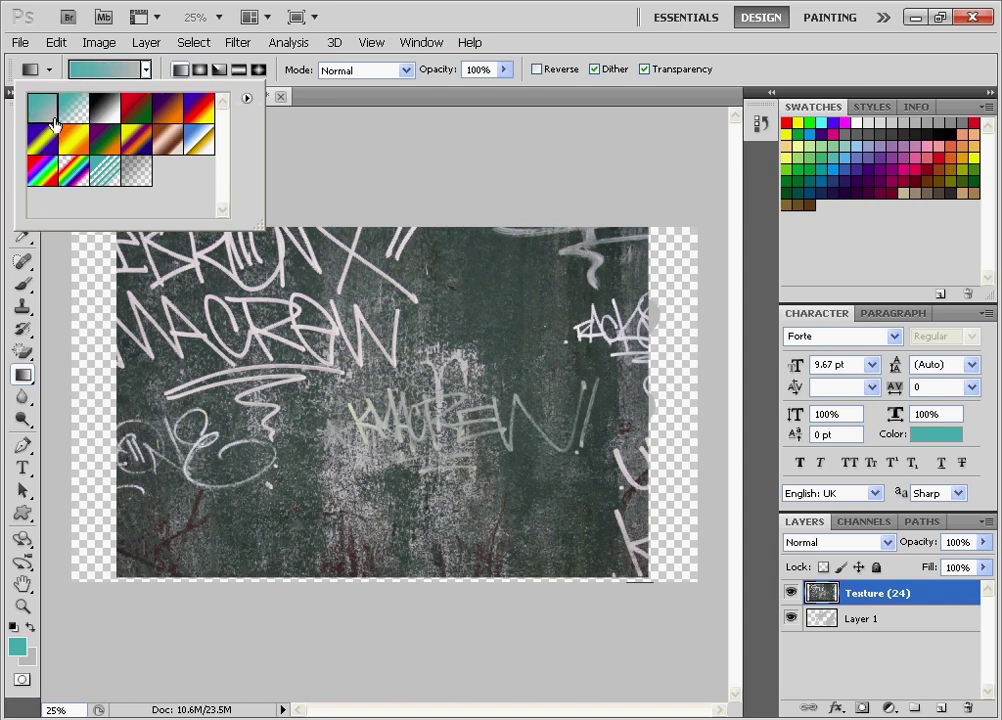
left_click(73, 107)
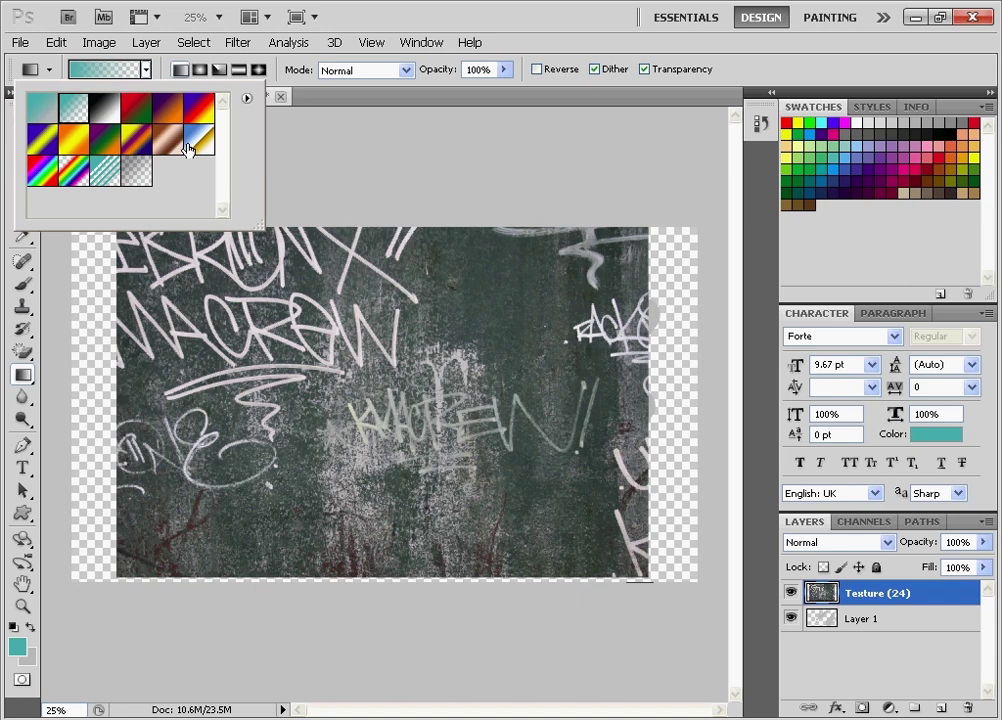
left_click(320, 150)
left_click_drag(134, 176, 710, 628)
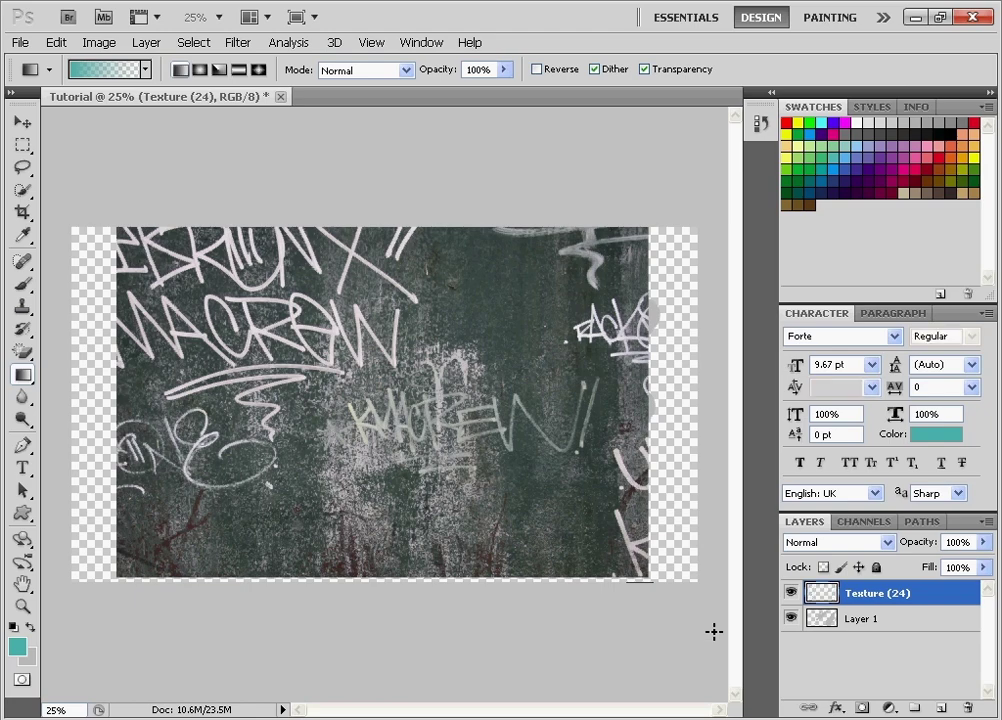
left_click(21, 122)
left_click_drag(275, 377, 324, 375)
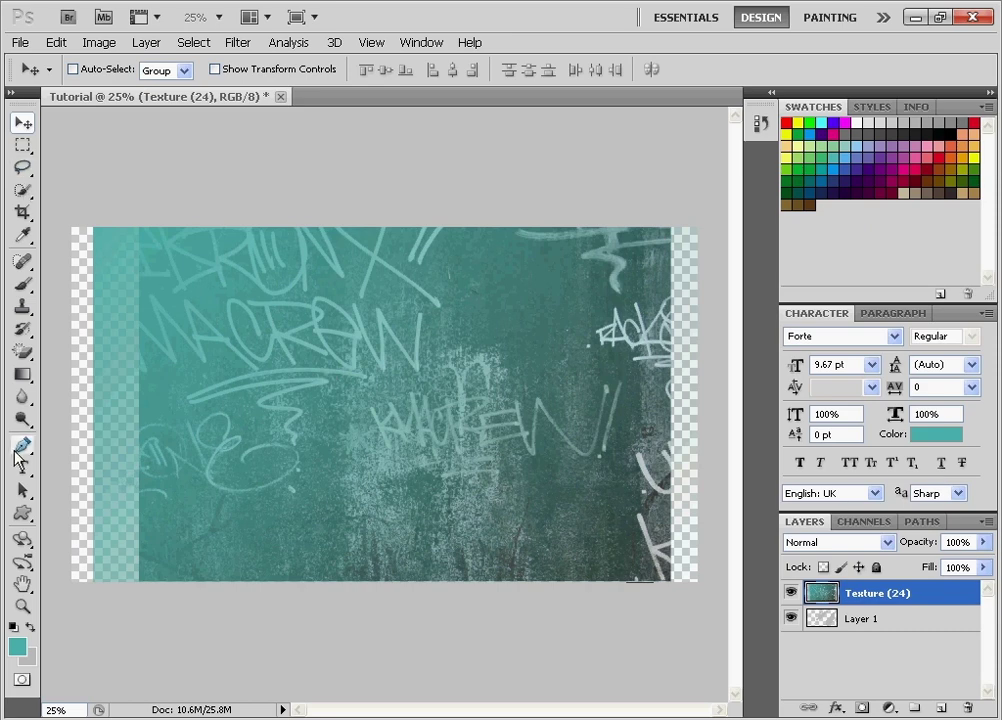
Smudge the graffiti near the texture's left edge with the 13 px Smudge tool at 50% strength and switch to the Type tool.
left_click(22, 419)
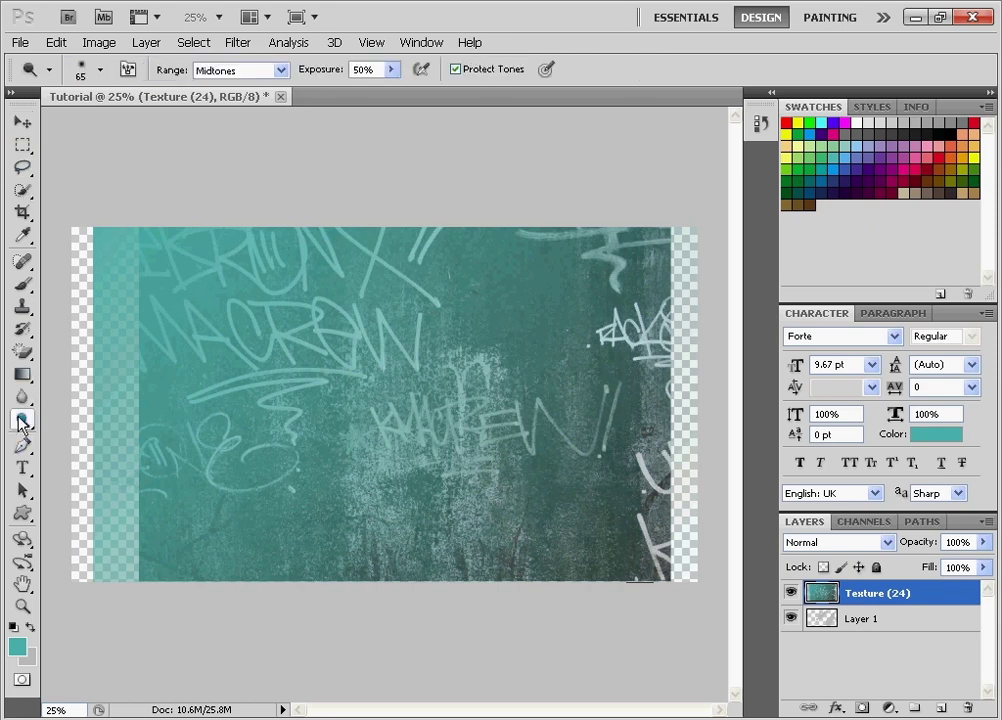
mouse_move(27, 398)
left_mouse_down()
mouse_move(78, 436)
mouse_move(70, 440)
left_mouse_up()
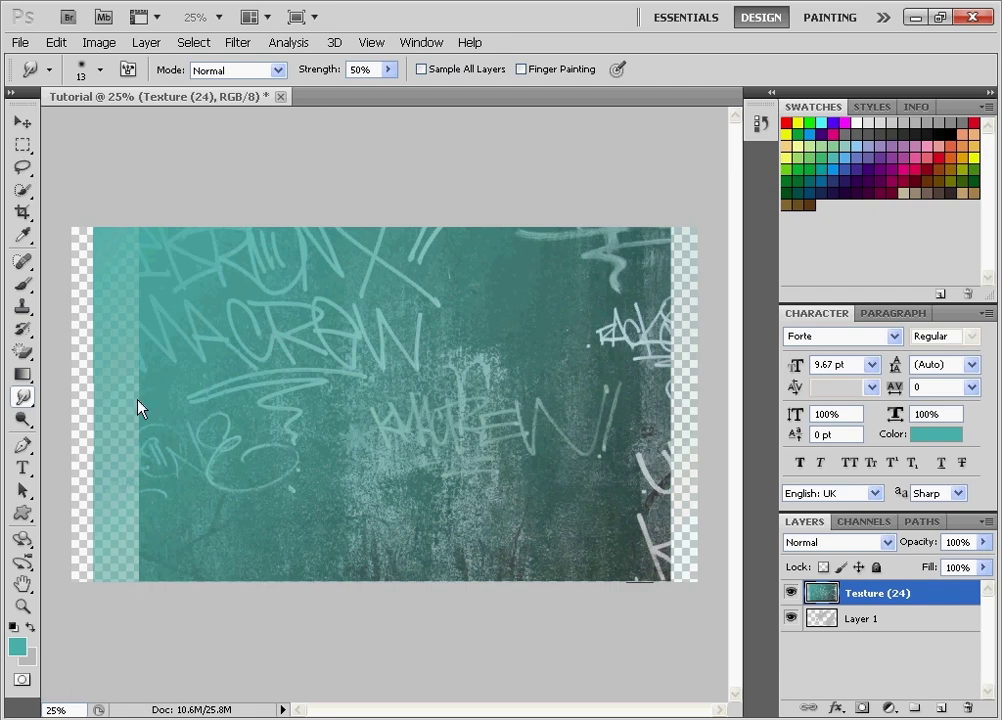
left_click(94, 273)
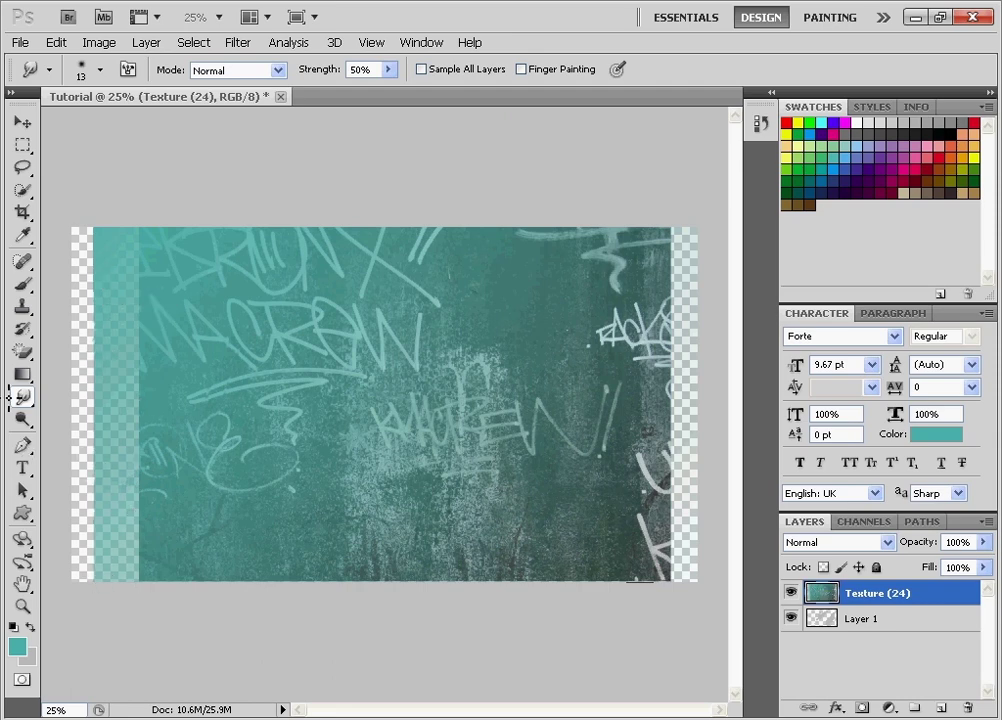
left_click(22, 468)
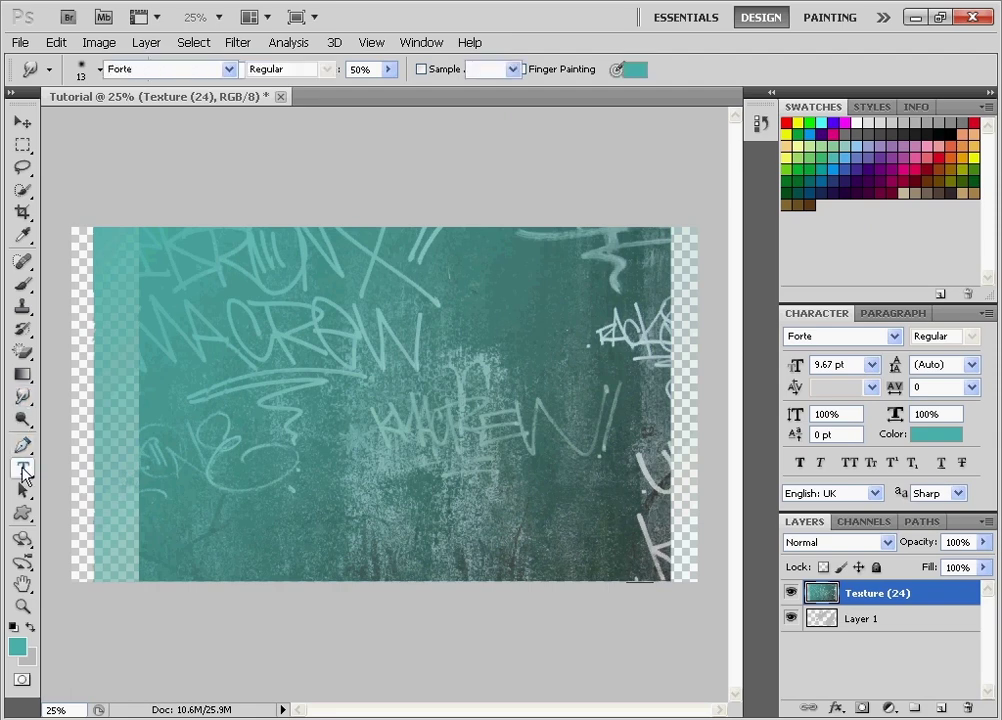
Add the Forte text "jyhfdkhgkfdghkdghdkgjhdkogjg" at 9.67 pt across the middle of the texture and move it lower.
left_click(247, 364)
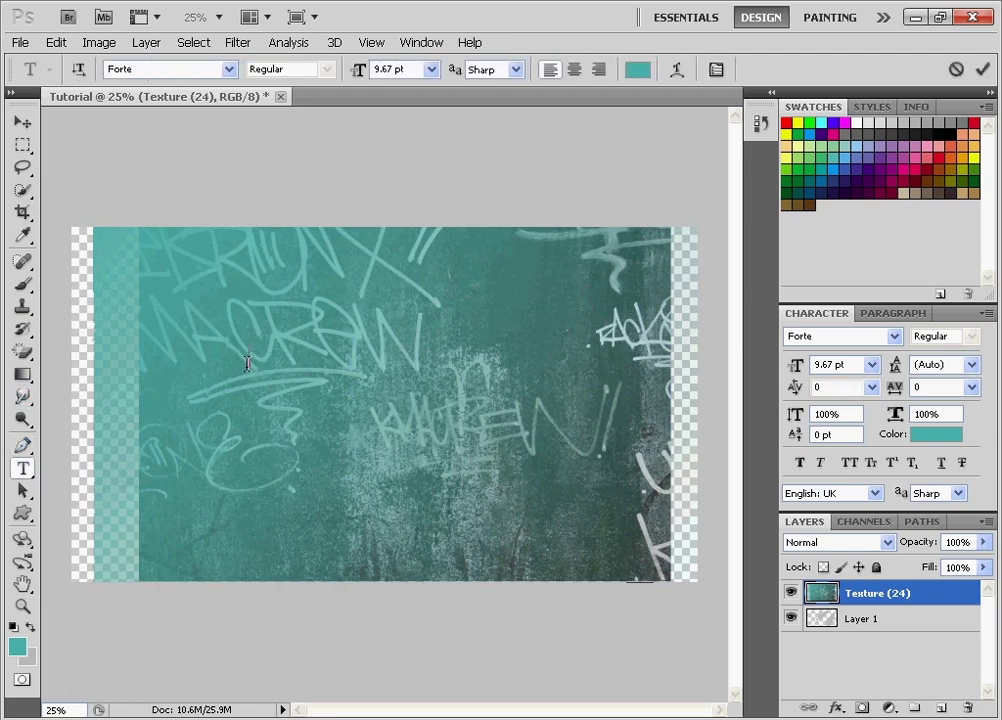
type("asdbasdkasdkasdkasdaihdbogig")
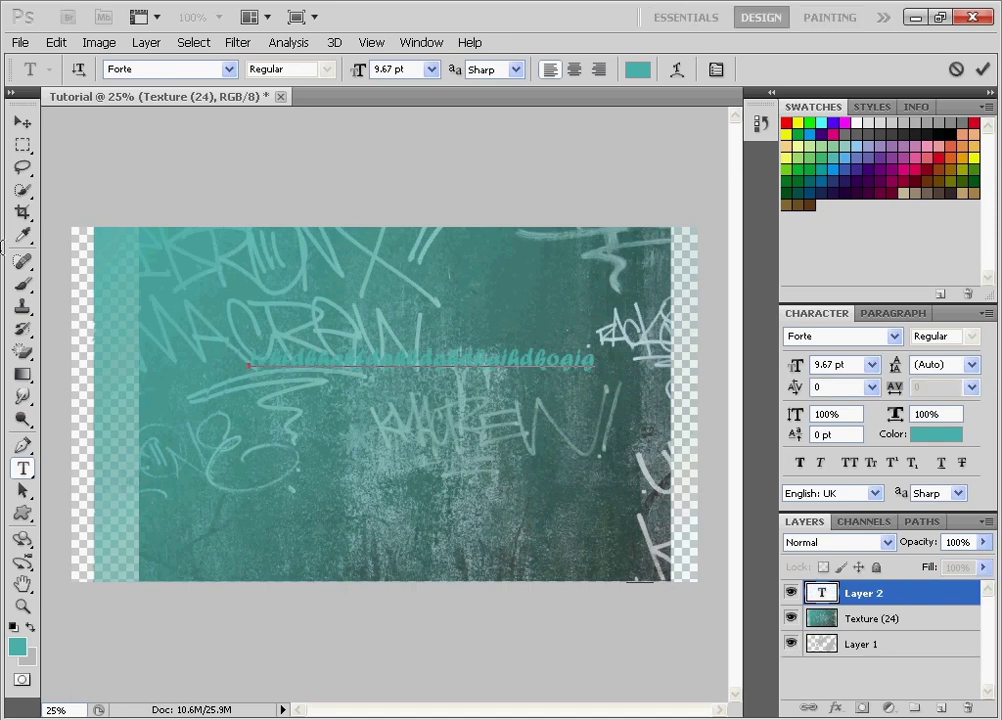
left_click(22, 121)
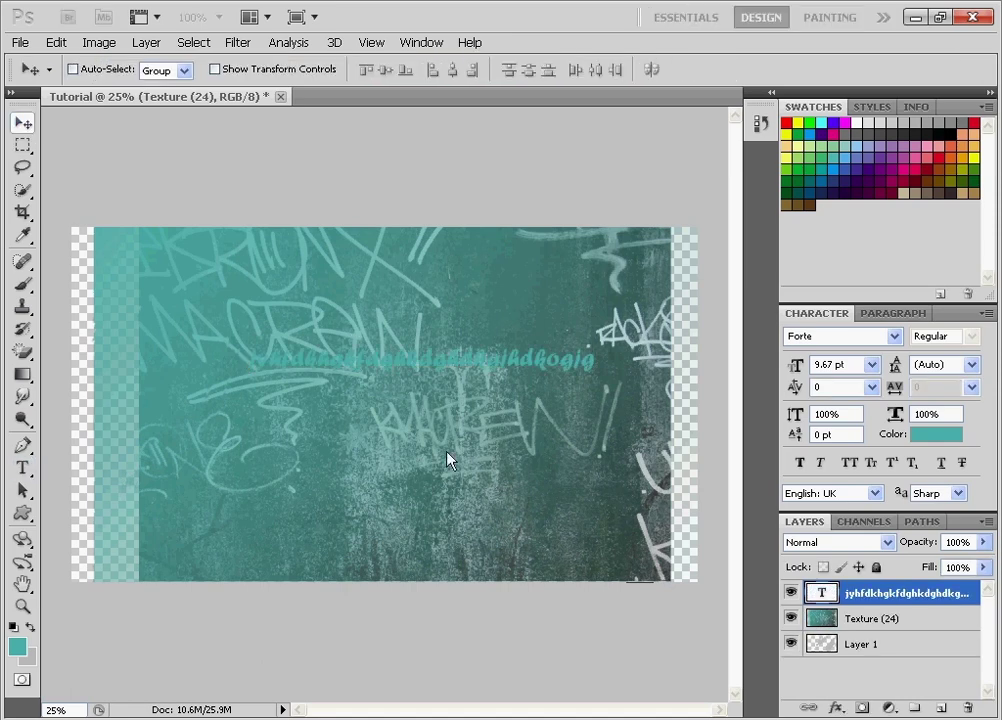
left_click_drag(365, 364, 371, 467)
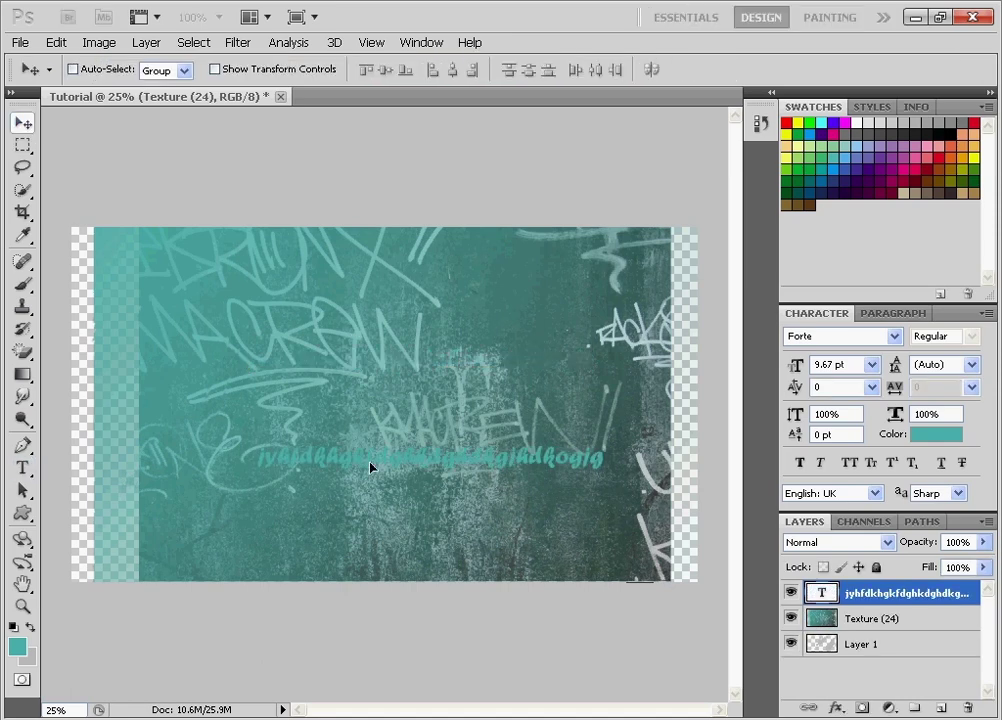
Add a second text line reading "i am a boss" and move it below the first text, near the texture's lower edge.
left_click(22, 468)
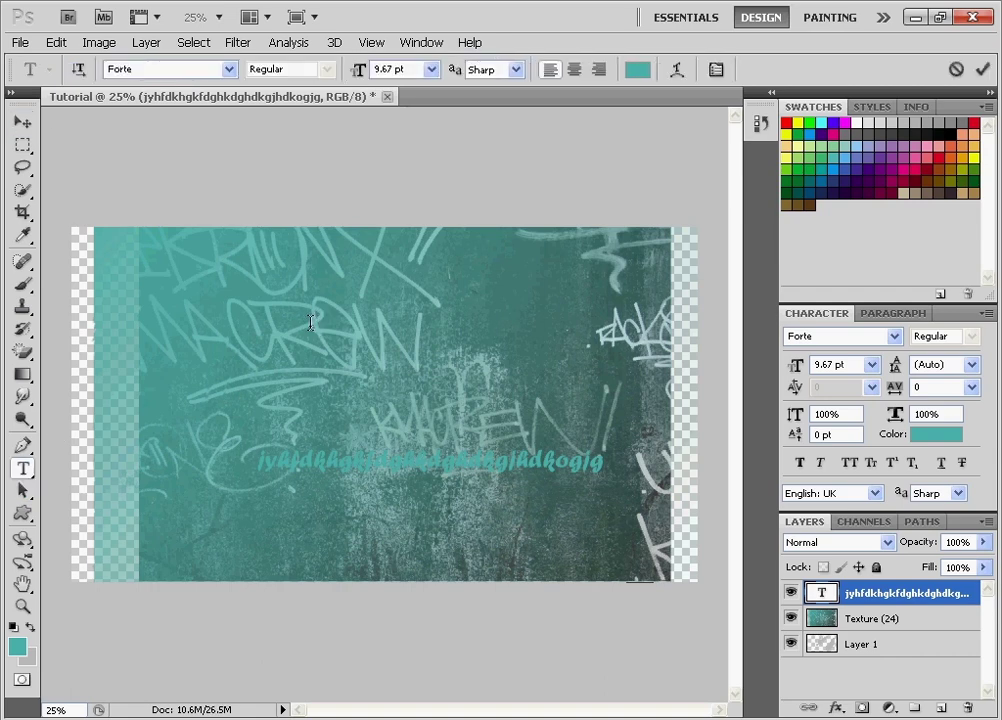
left_click(312, 322)
type("I am a boss")
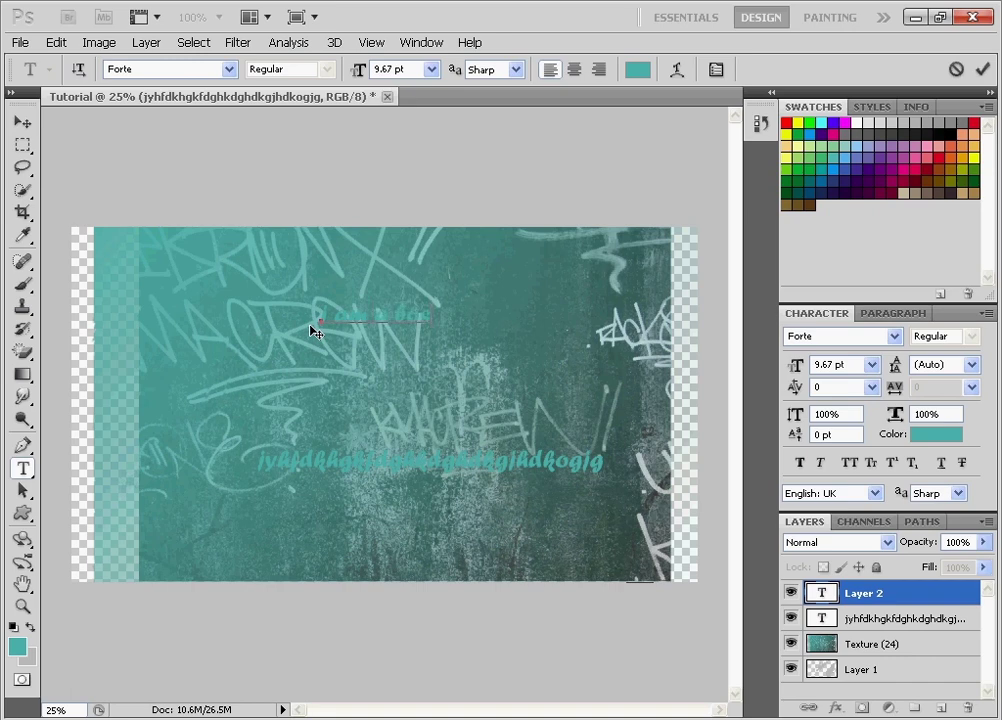
left_click(20, 122)
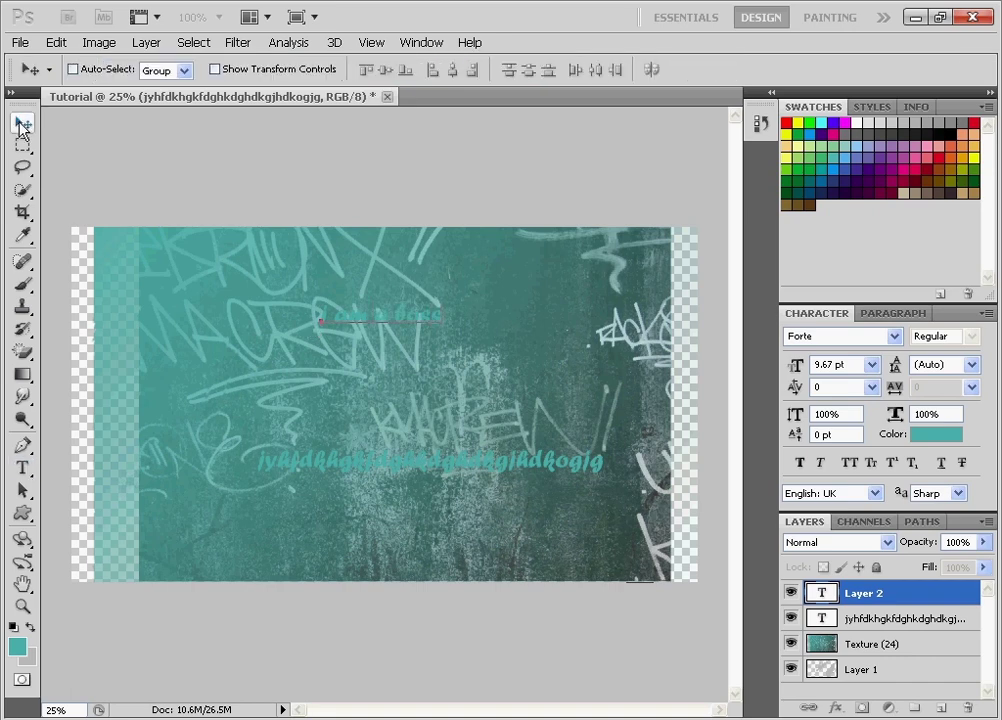
left_click_drag(370, 317, 405, 530)
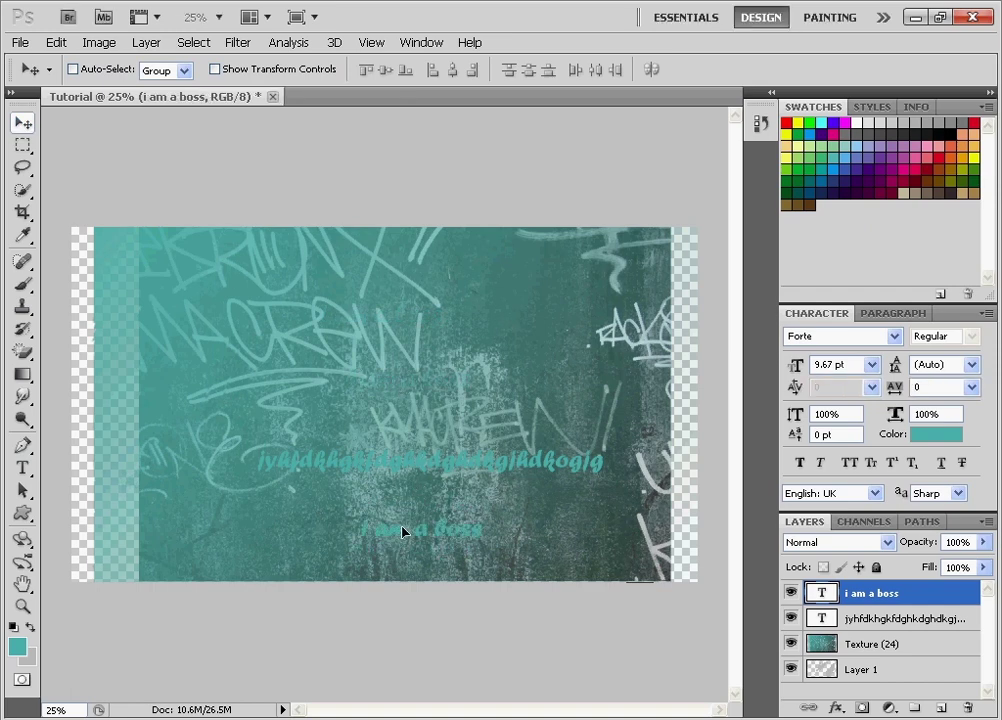
Examine the Path Selection tool and the available shape tools, trying the Rectangle tool and returning to the Custom Shape tool.
left_click(24, 490)
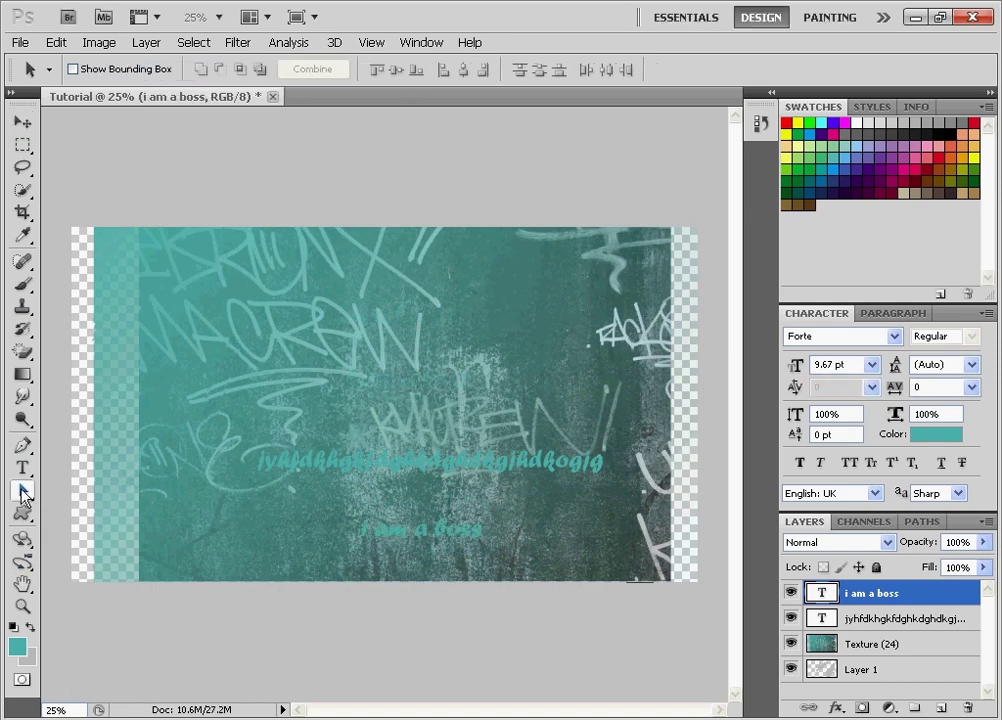
left_click(22, 512)
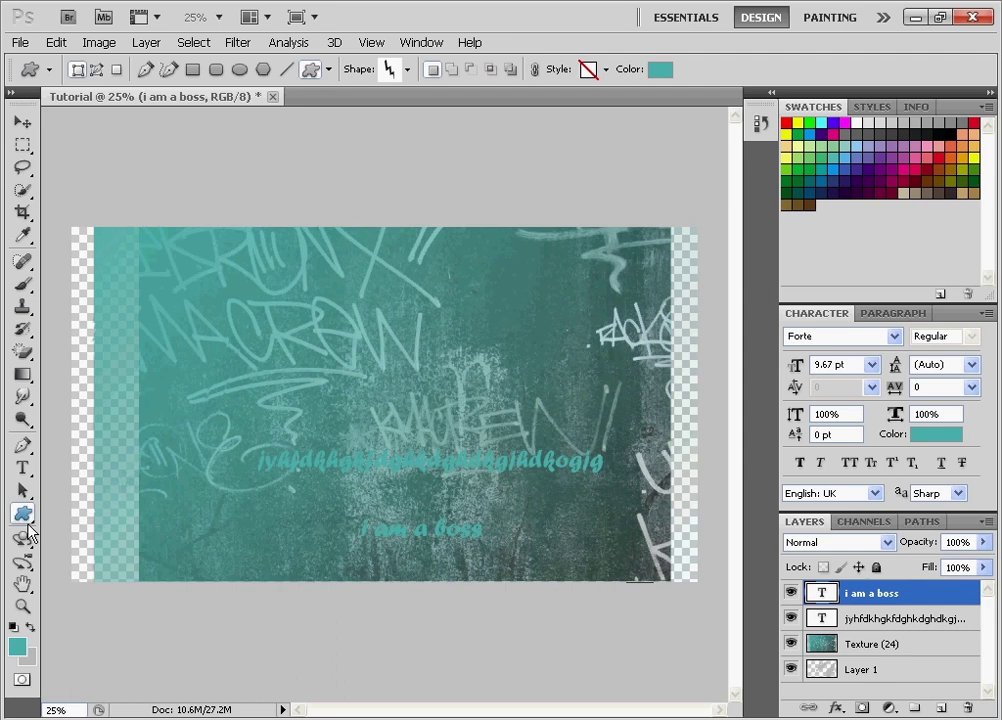
right_click(22, 514)
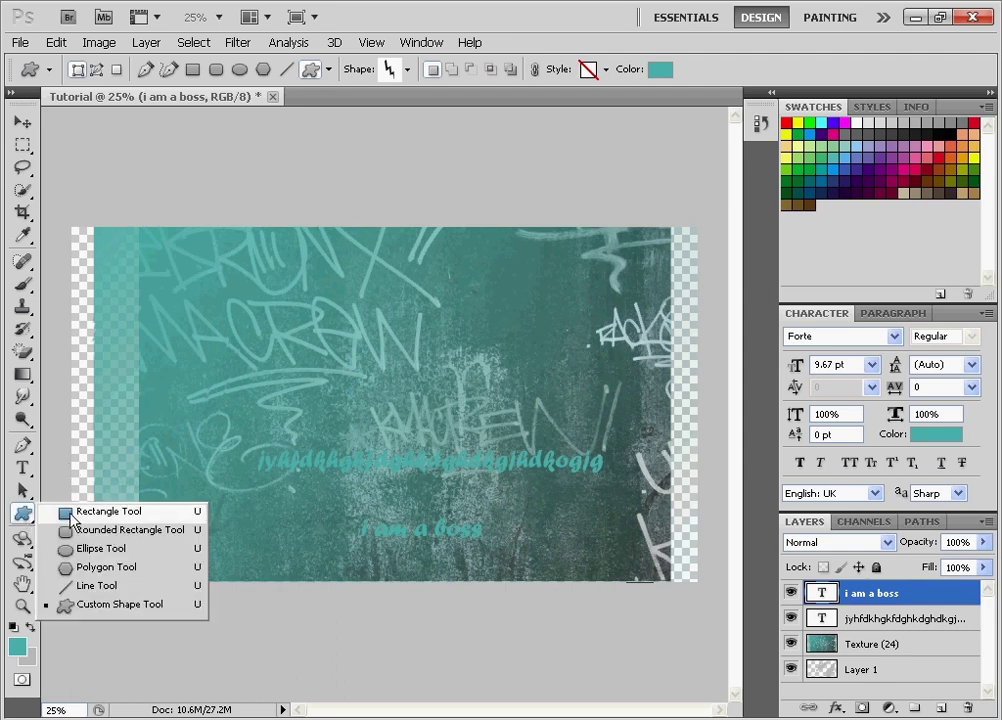
left_click(22, 514)
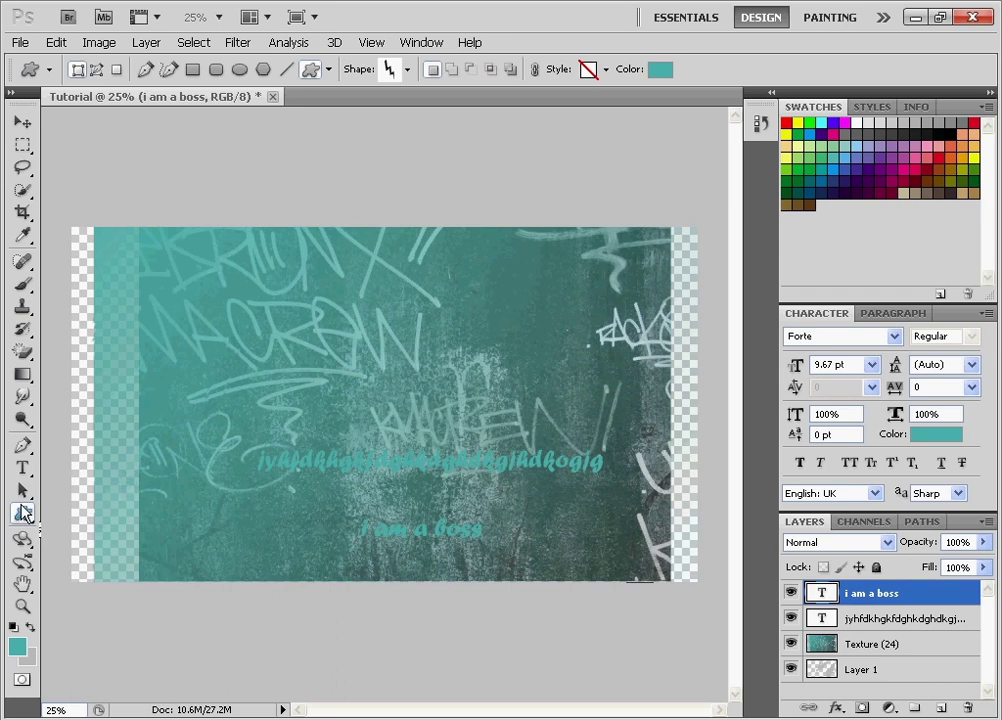
right_click(22, 514)
left_click(95, 515)
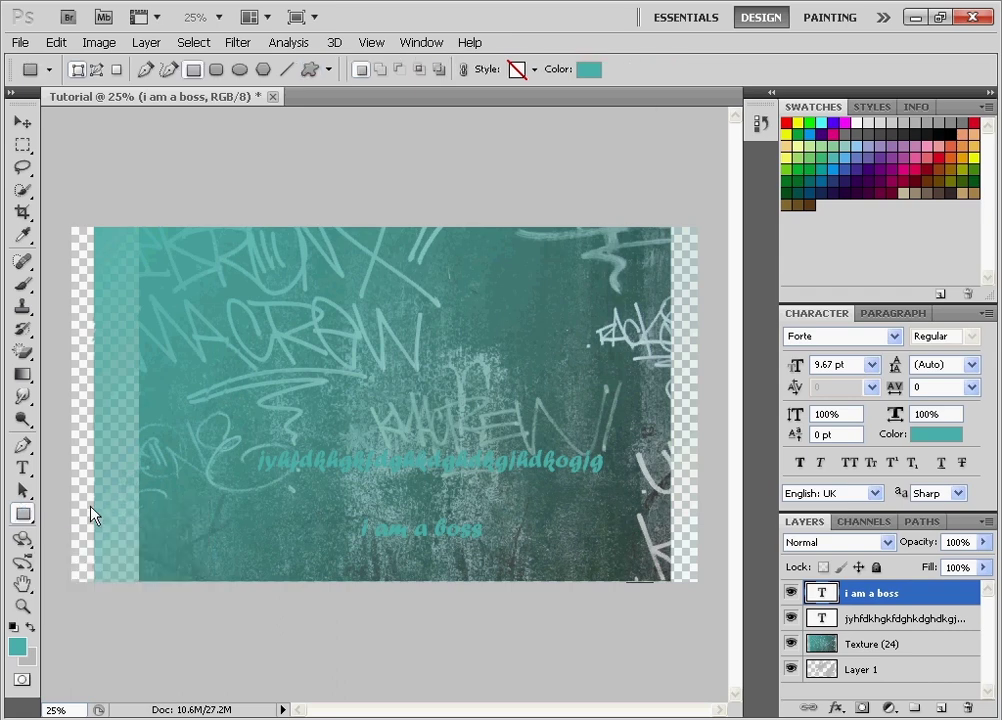
right_click(22, 514)
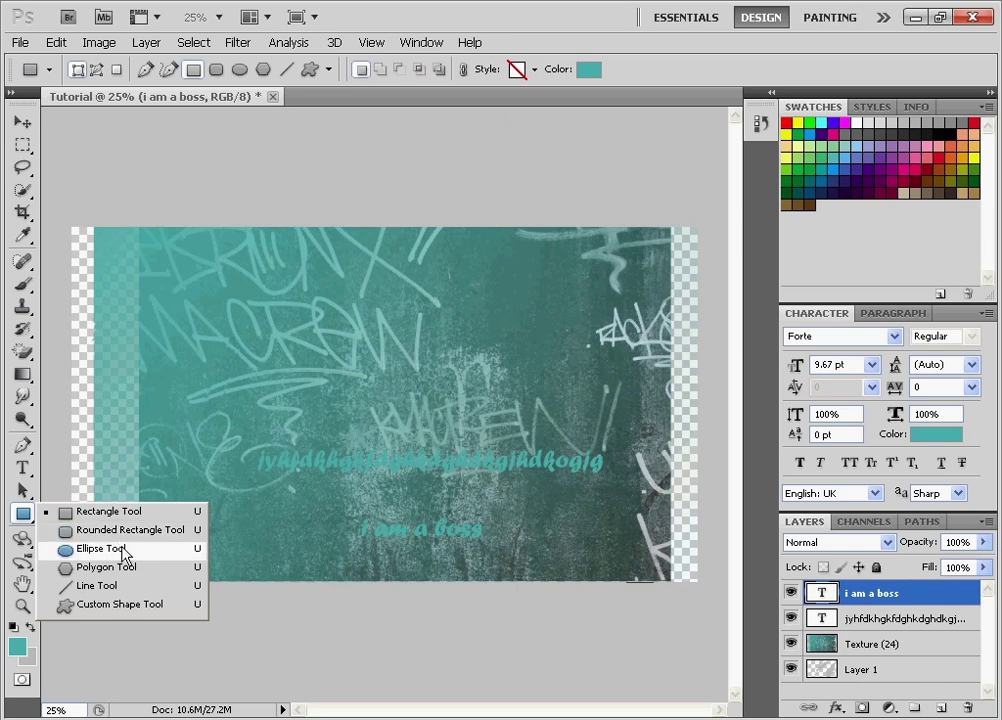
left_click(105, 605)
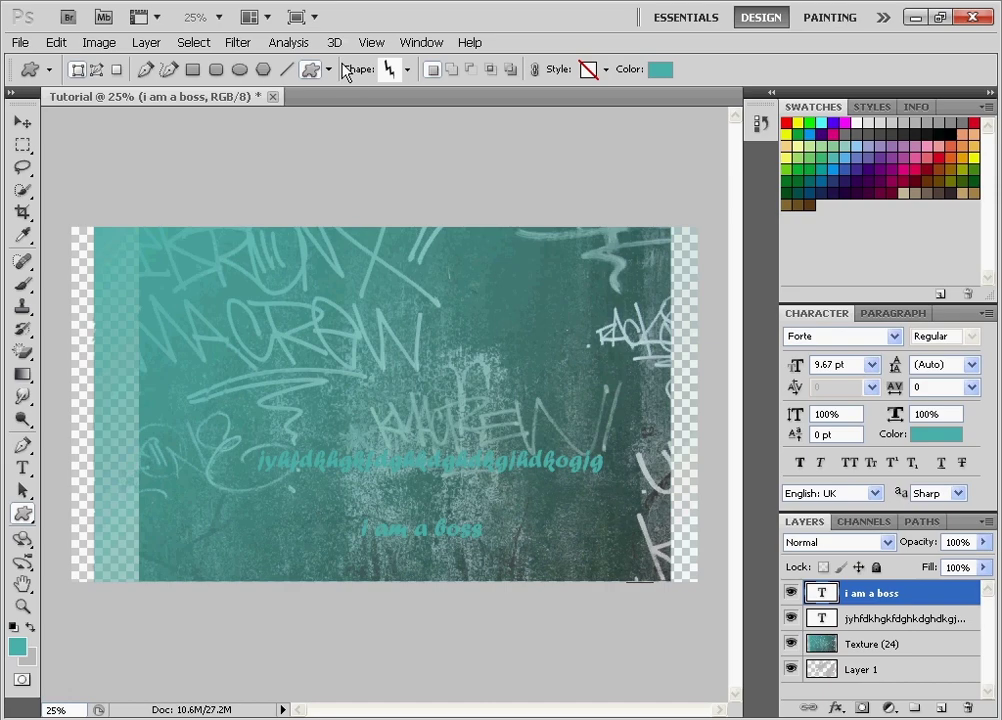
Choose the twelve-petal flower custom shape and draw a large teal one over the upper-left graffiti, above the text lines.
left_click(407, 72)
left_click(408, 72)
left_click(408, 72)
scroll(430, 170, "down", 2)
scroll(430, 170, "up", 2)
scroll(440, 170, "down", 2)
scroll(380, 200, "up", 1)
scroll(340, 180, "up", 2)
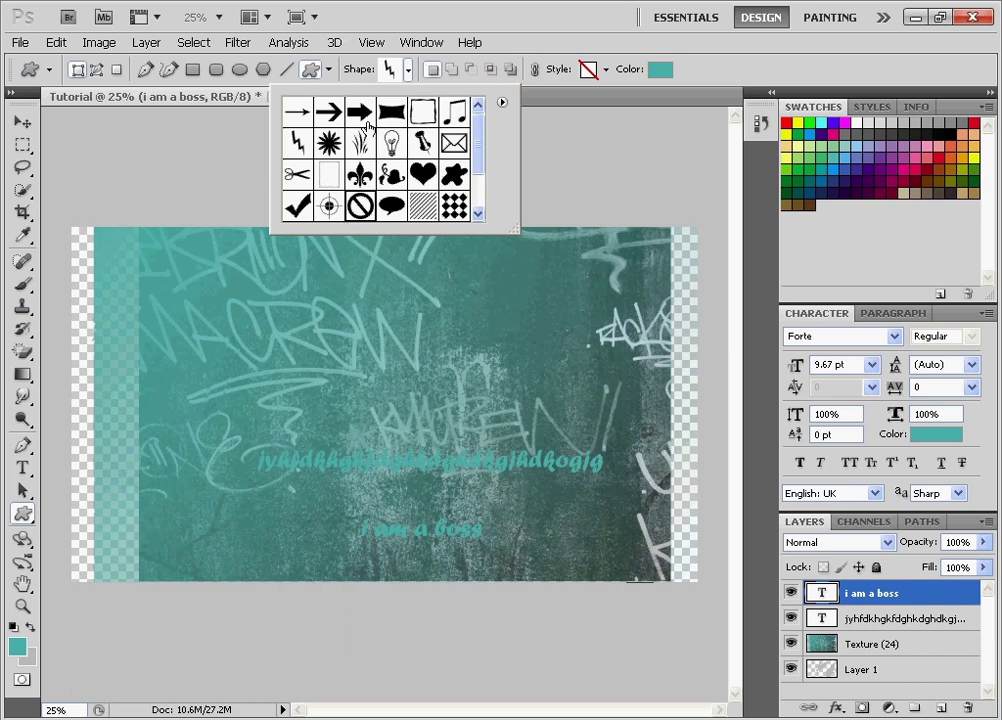
left_click(329, 143)
left_click_drag(196, 268, 405, 428)
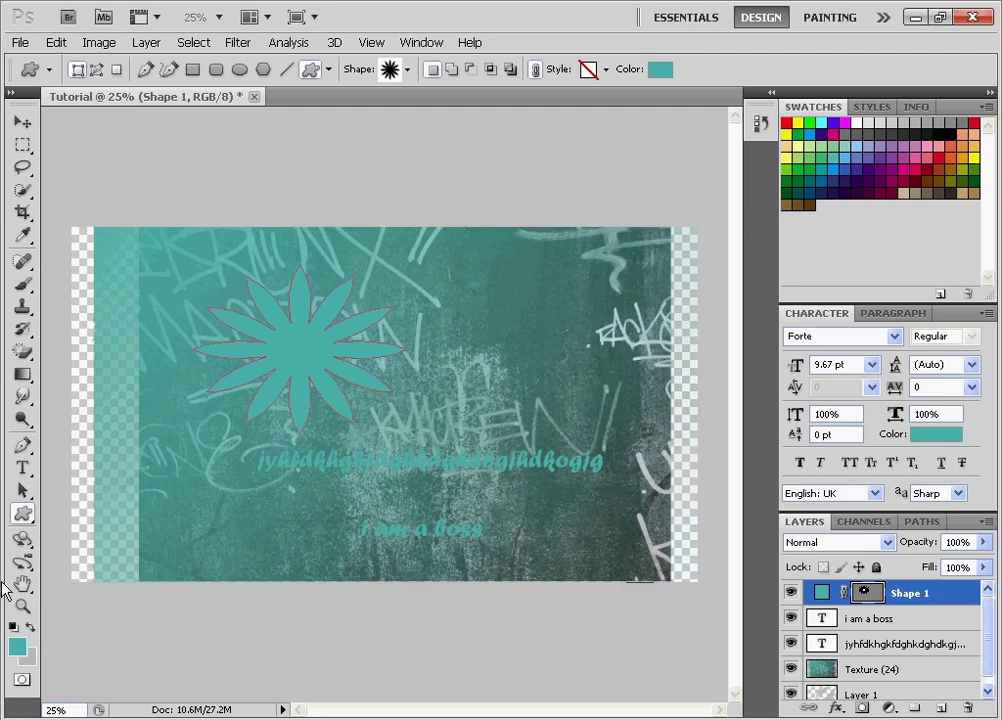
Zoom in to inspect the flower shape and return the view to 25%.
key("z")
left_click_drag(293, 425, 570, 240)
right_click(368, 352)
left_click(413, 438)
right_click(278, 350)
left_click(362, 438)
right_click(336, 410)
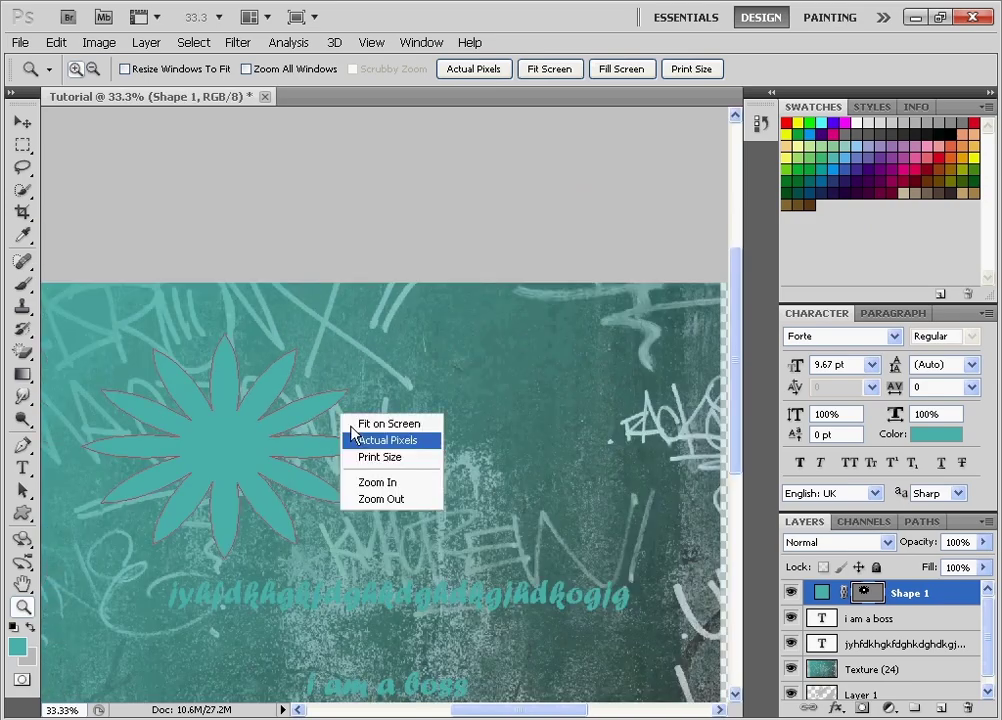
left_click(360, 497)
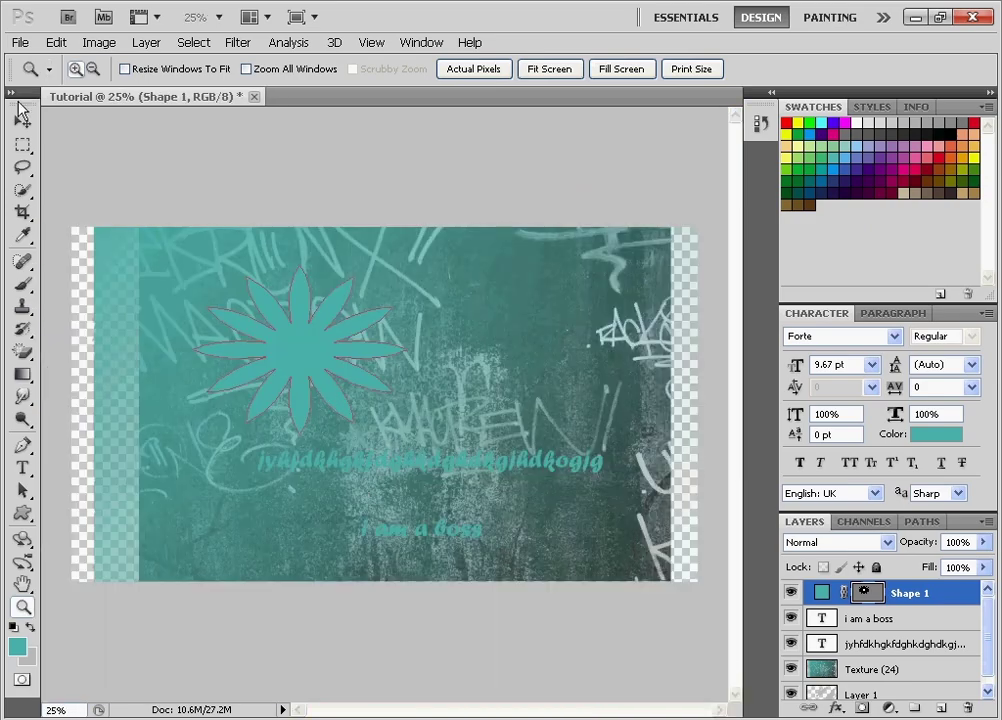
Move the flower shape right and slightly down so it sits just above the first text line.
key("v")
left_click(57, 45)
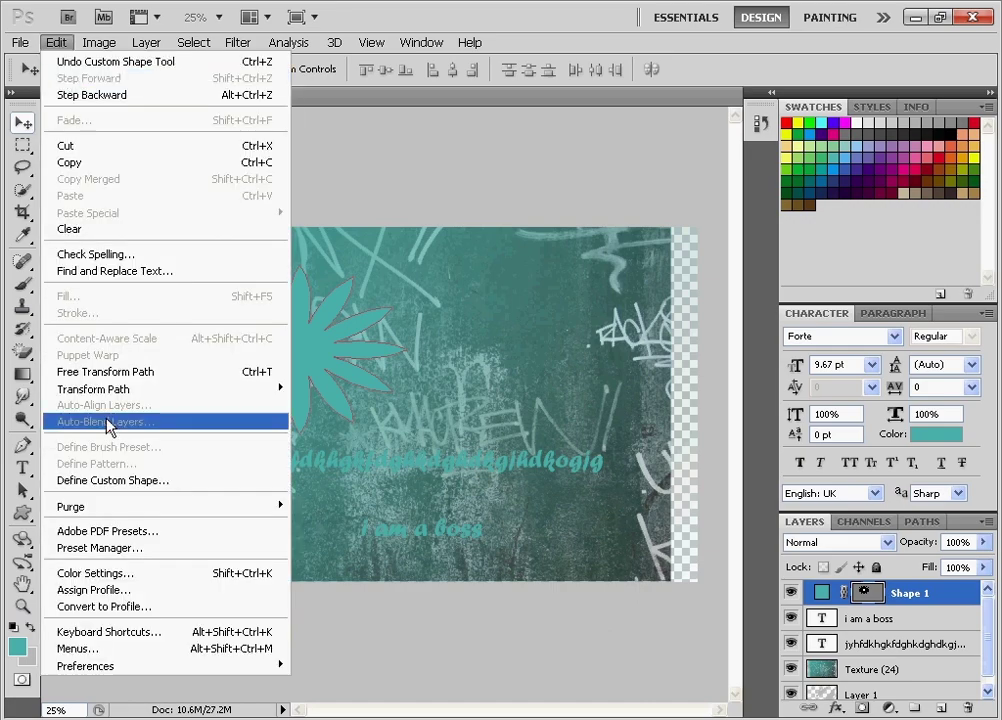
left_click(342, 472)
left_click_drag(331, 349, 406, 398)
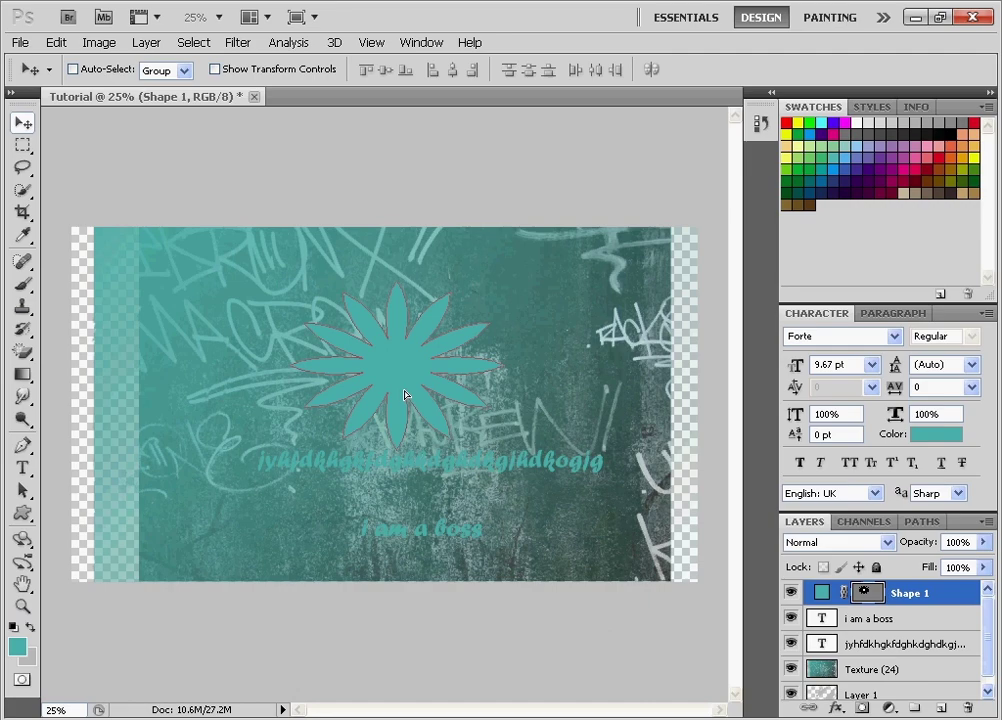
Try the Distort transform on the flower shape by pulling its lower-right corner downward and inward.
left_click(58, 44)
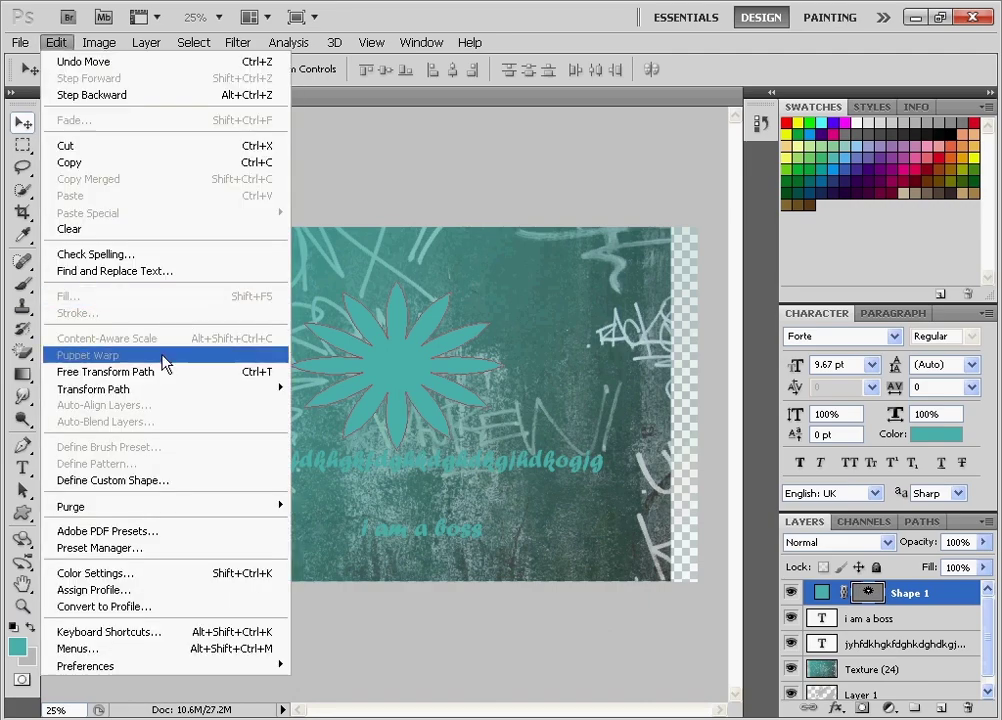
mouse_move(142, 391)
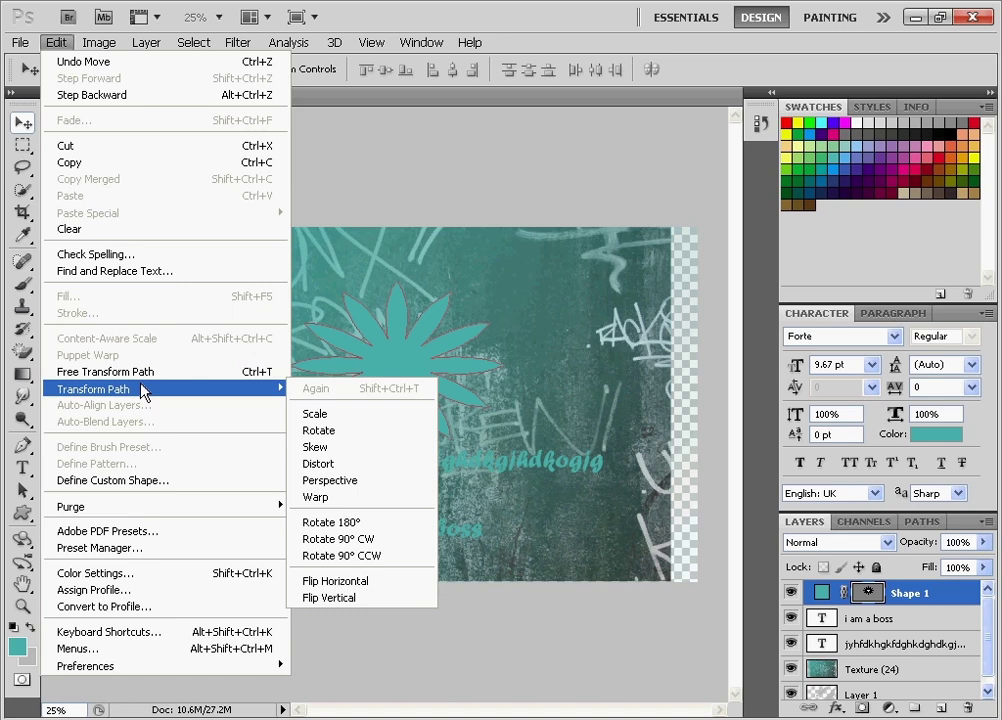
left_click(337, 466)
left_click_drag(500, 451, 450, 566)
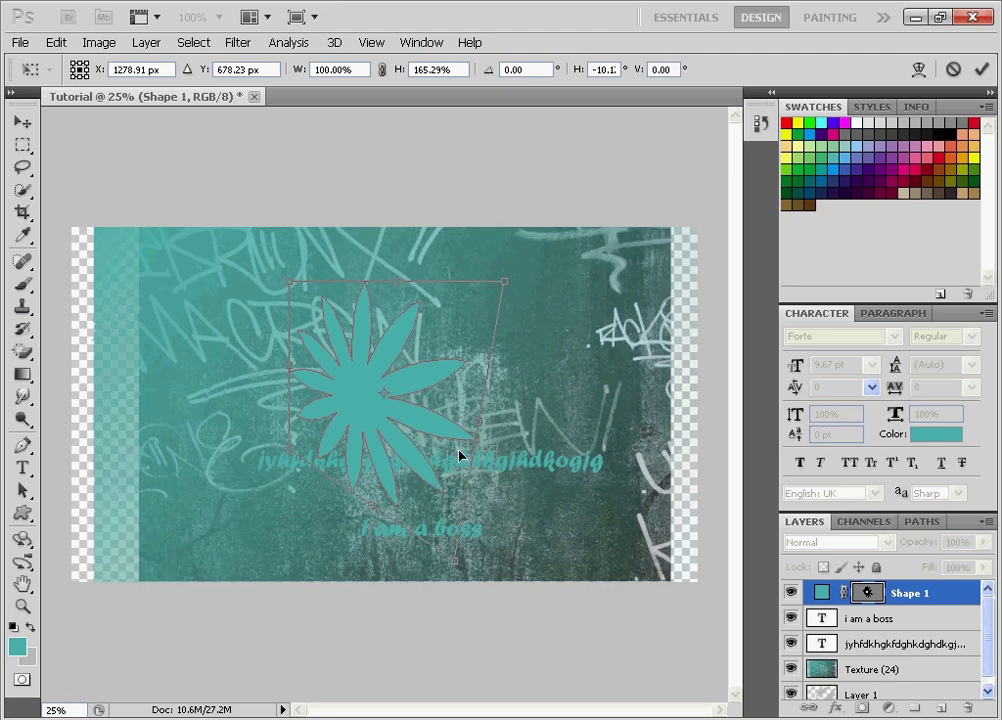
left_click(22, 121)
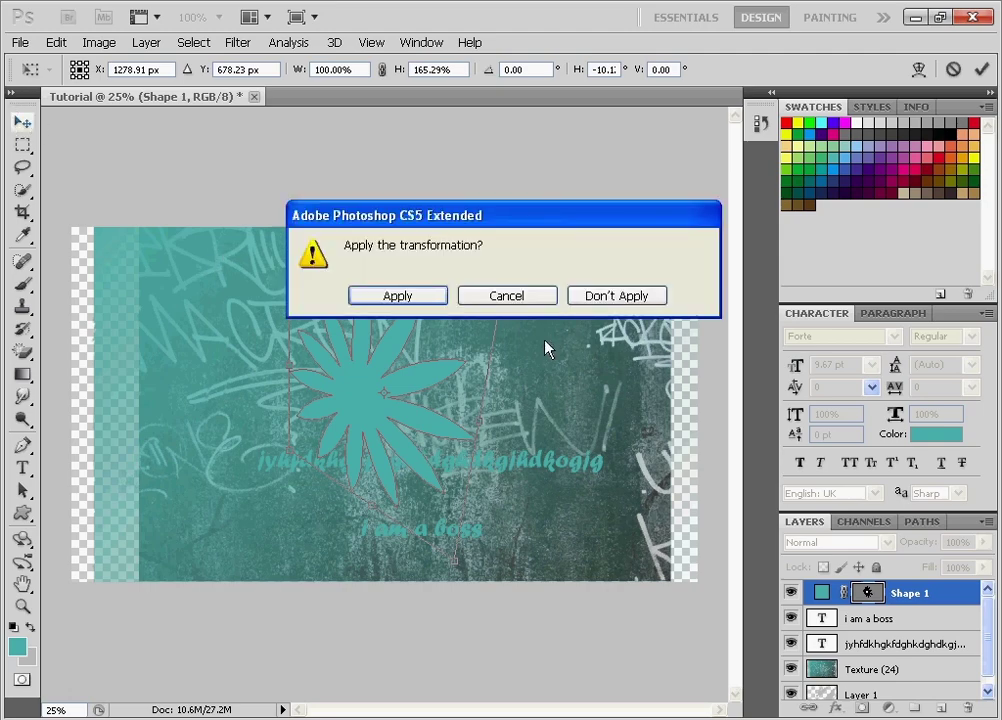
key("Return")
Try the Skew transform on the flower shape by pulling its lower-right corner downward, and discard the transformation.
left_click(55, 42)
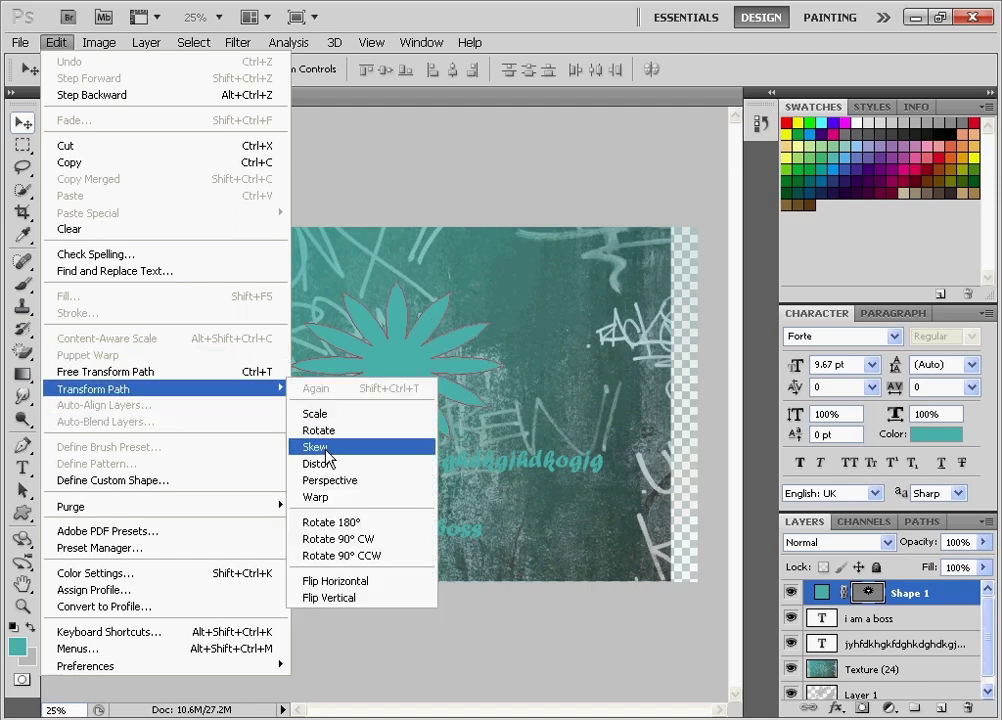
left_click(400, 447)
left_click_drag(396, 450, 737, 561)
key("ctrl+alt+z")
key("ctrl+alt+z")
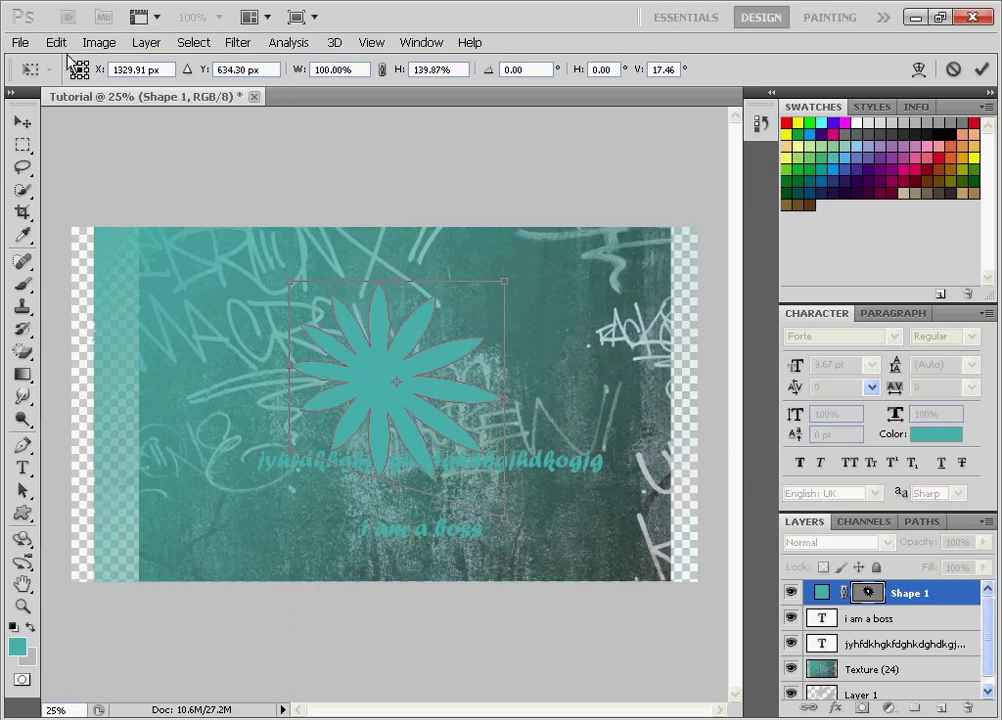
left_click(22, 124)
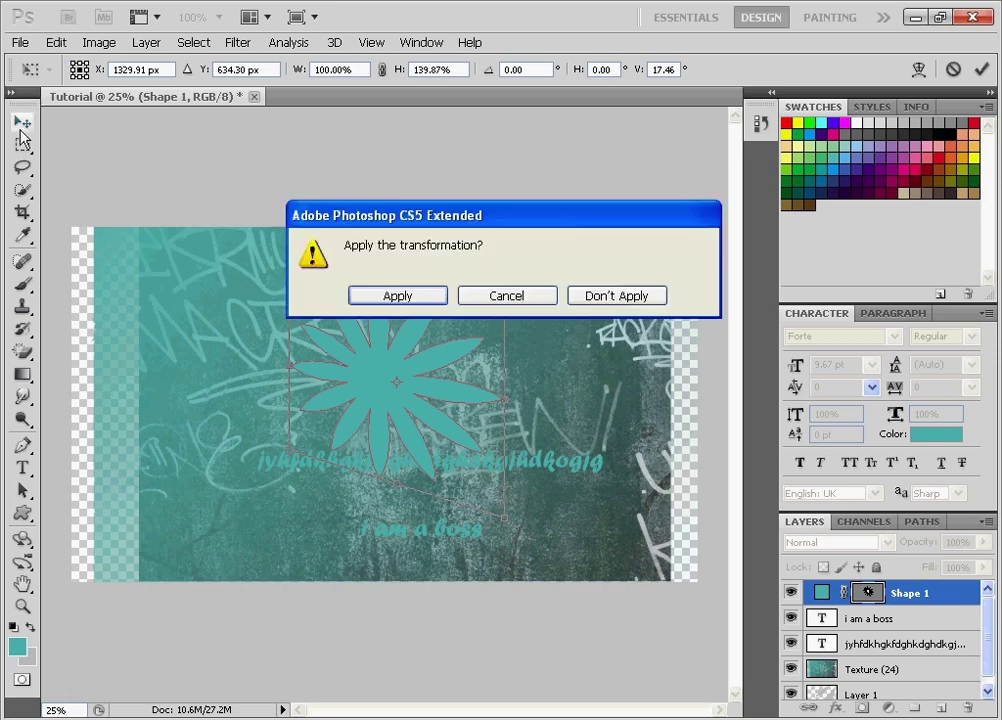
left_click(613, 296)
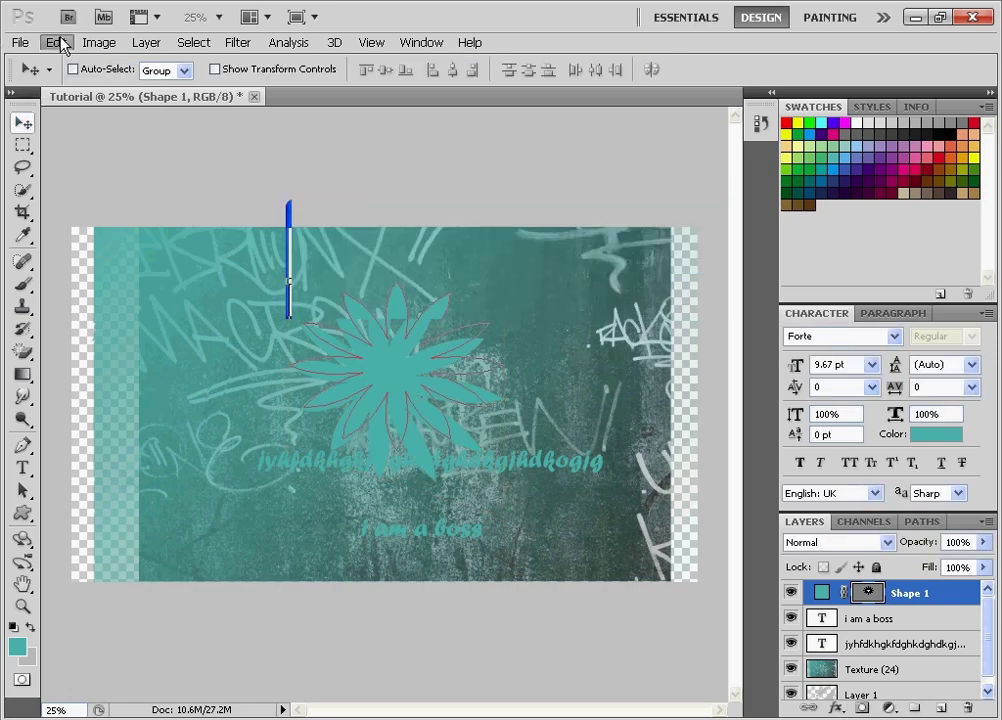
left_click(60, 42)
mouse_move(78, 390)
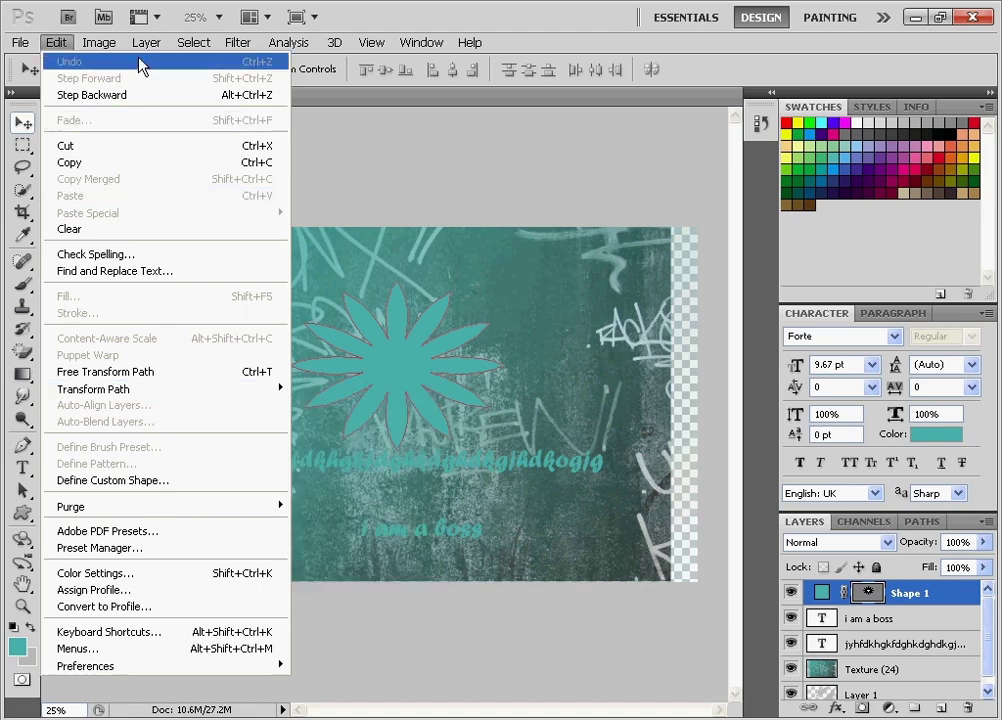
left_click(96, 44)
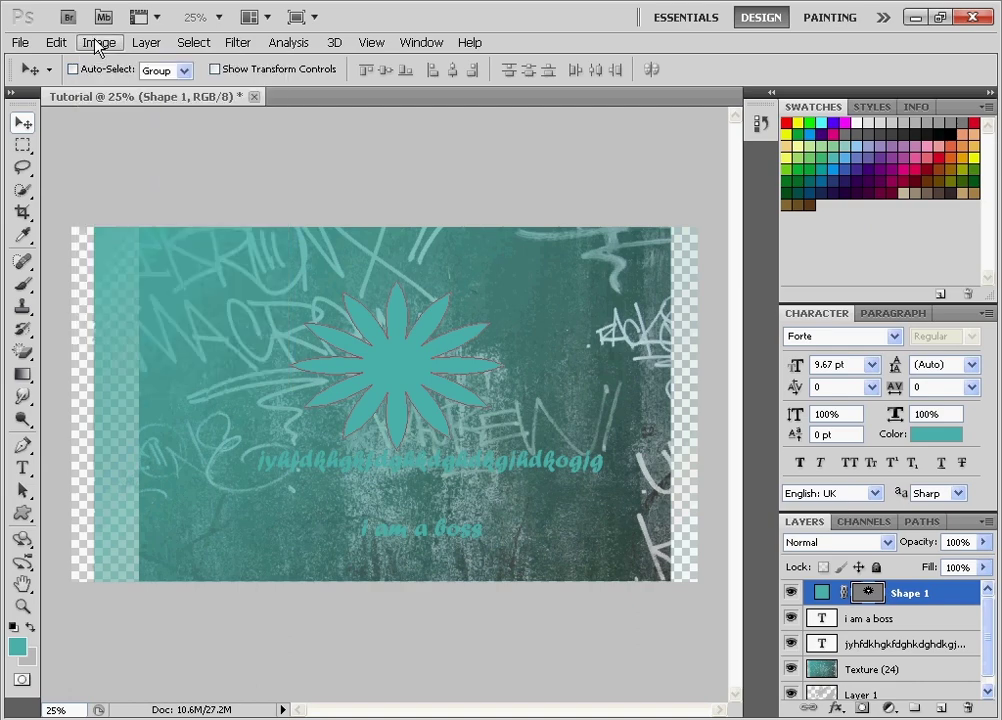
Open Save As for the Tutorial document and set the file format to JPEG.
left_click(20, 42)
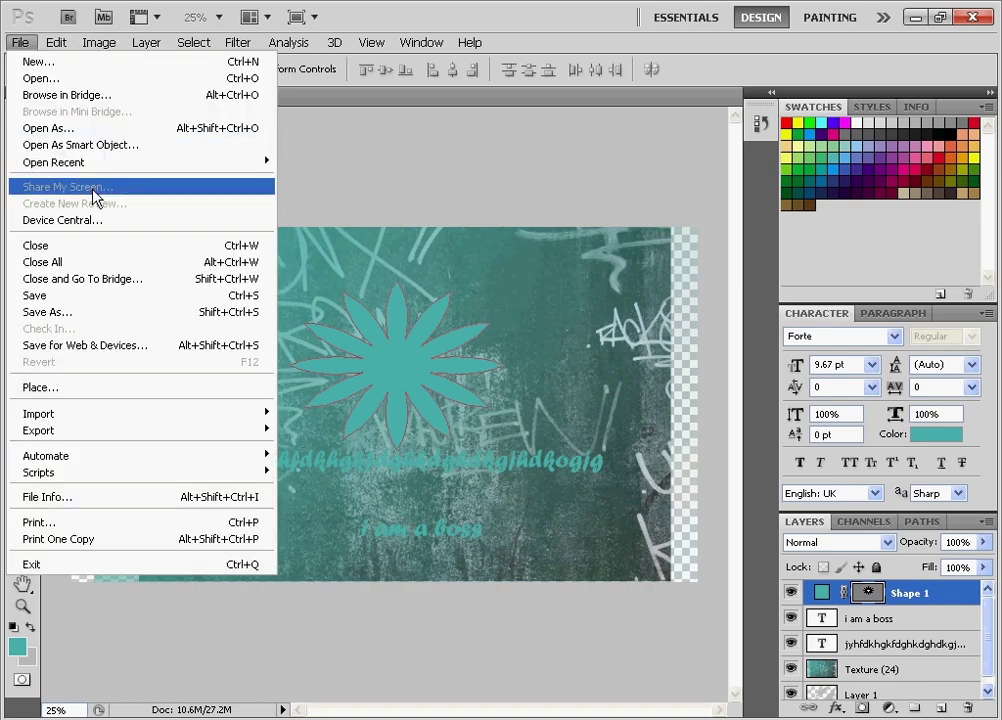
left_click(80, 312)
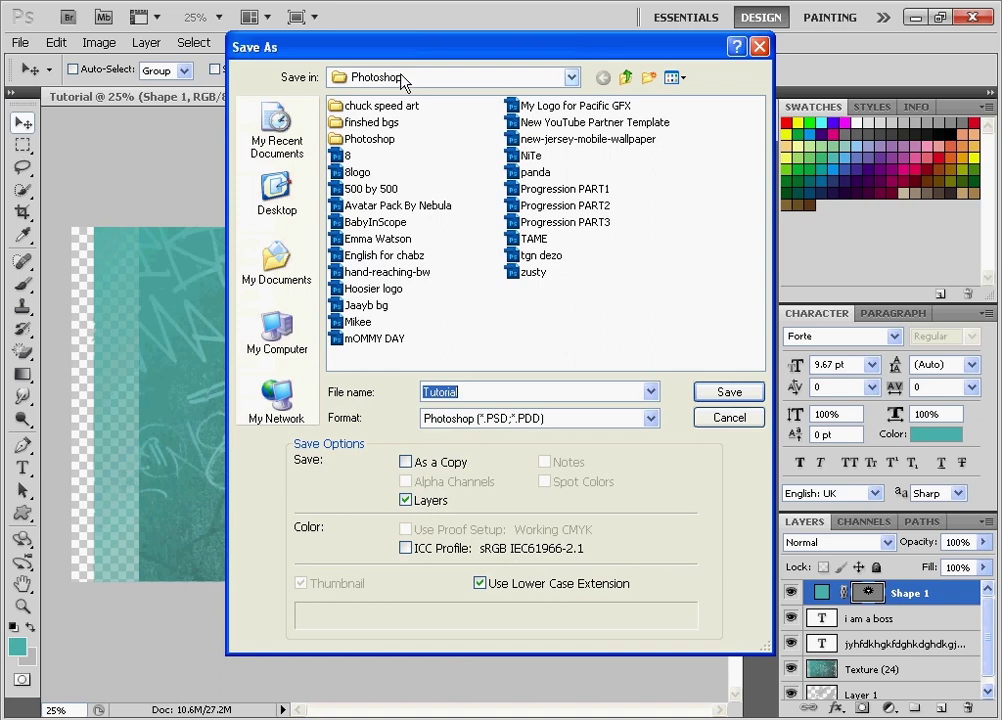
left_click(466, 419)
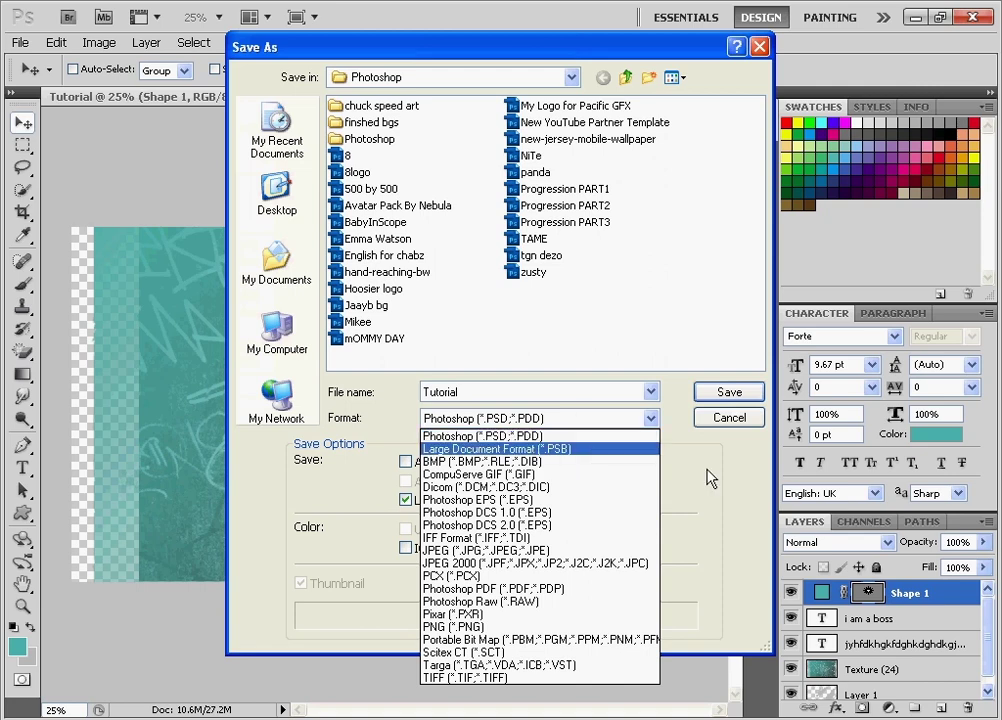
left_click(495, 412)
left_click(493, 413)
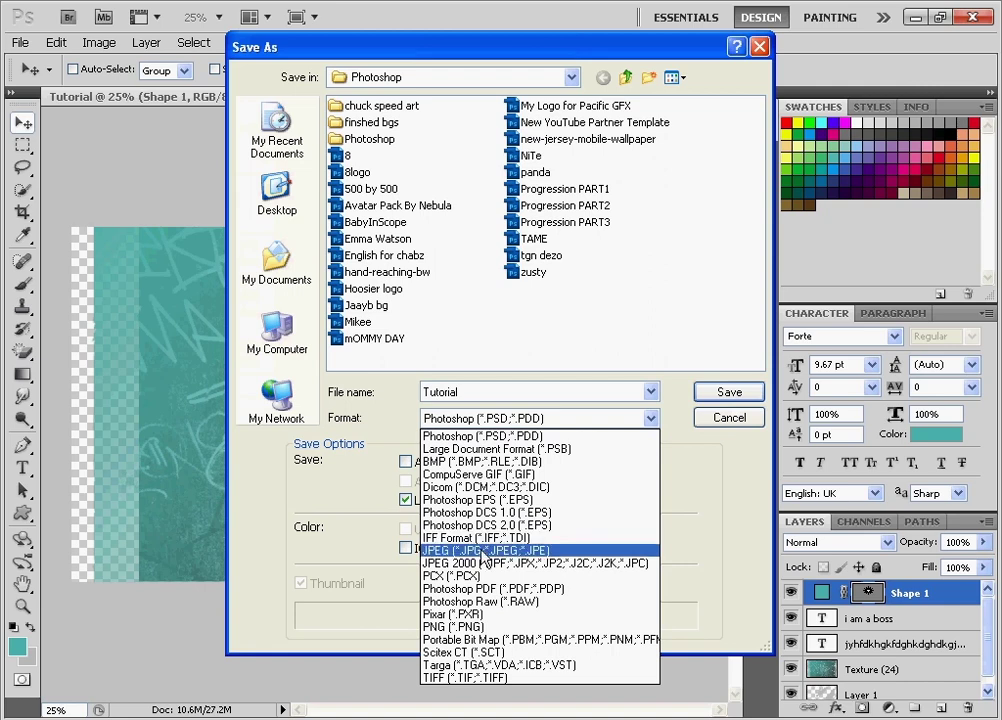
left_click(482, 552)
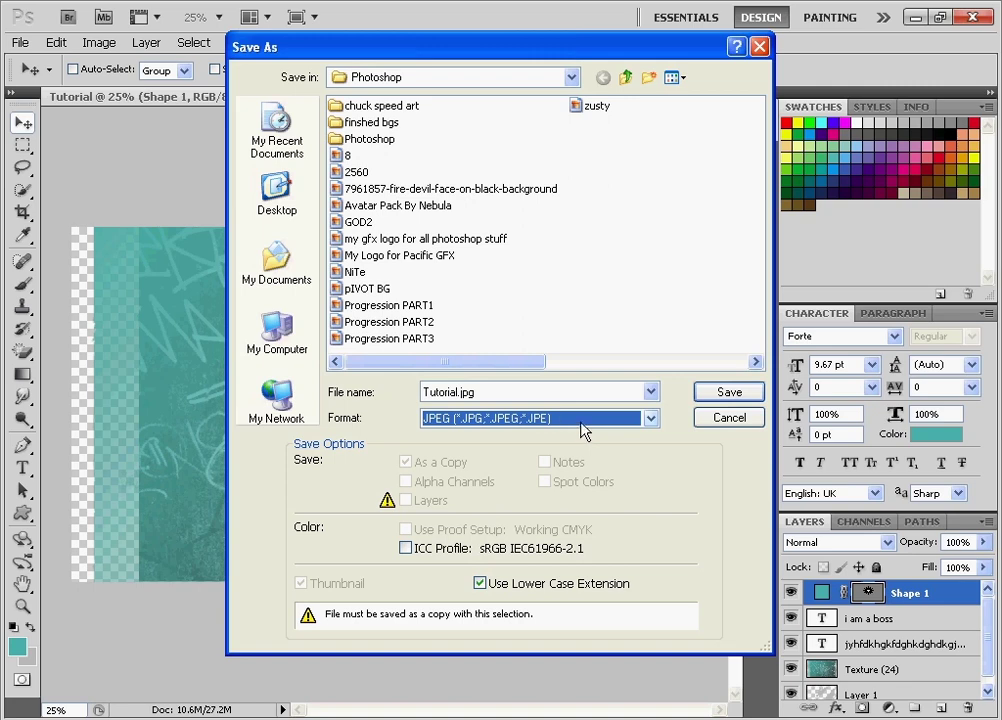
Switch the save format to PNG and back to Photoshop PSD, and cancel saving the Tutorial document.
left_click(582, 427)
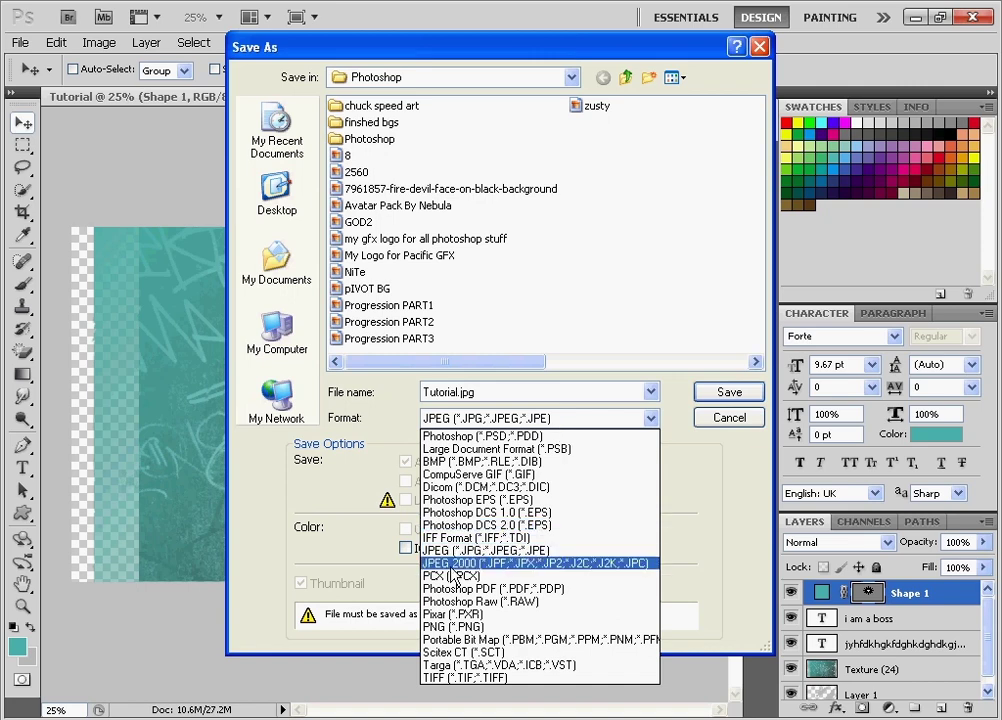
left_click(459, 627)
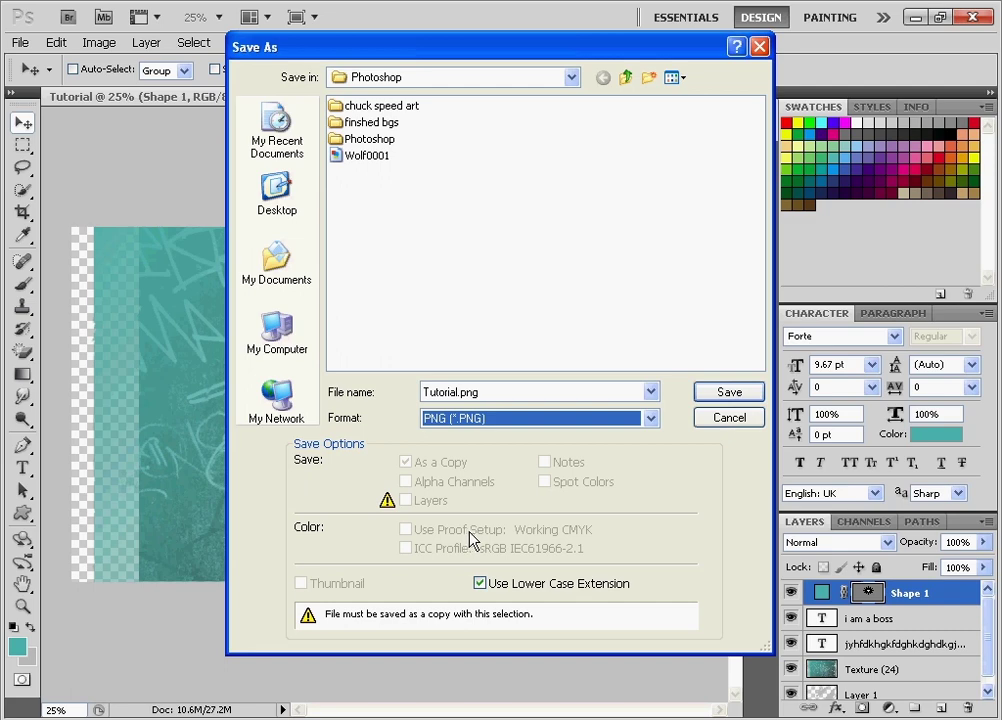
left_click(628, 422)
scroll(600, 440, "up", 1)
left_click(596, 439)
left_click(710, 422)
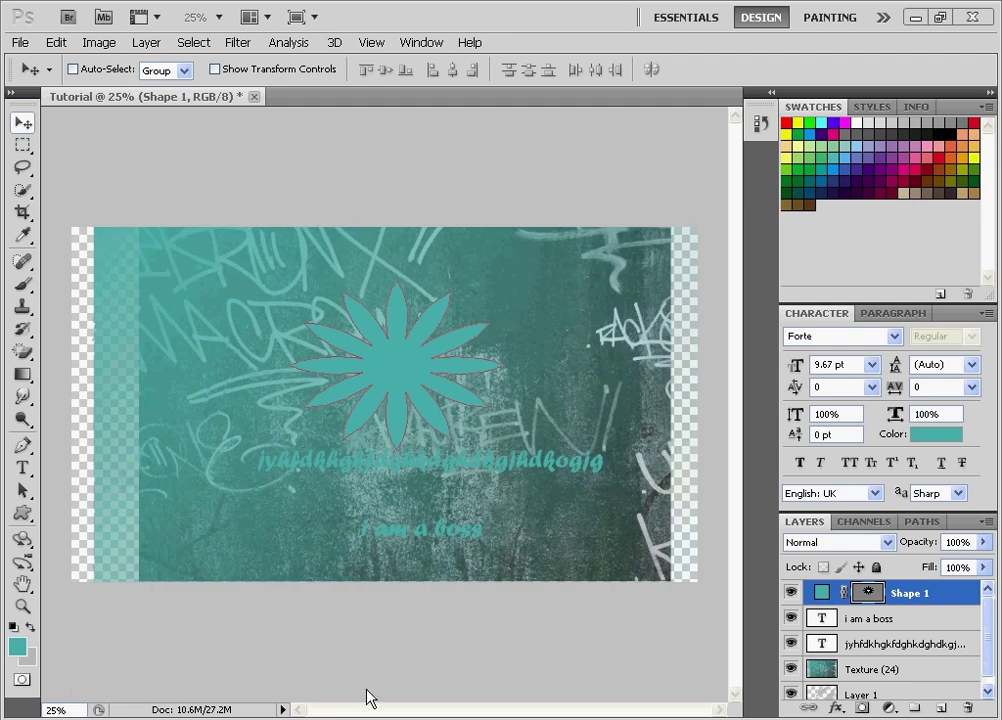
key("ctrl+shift+Escape")
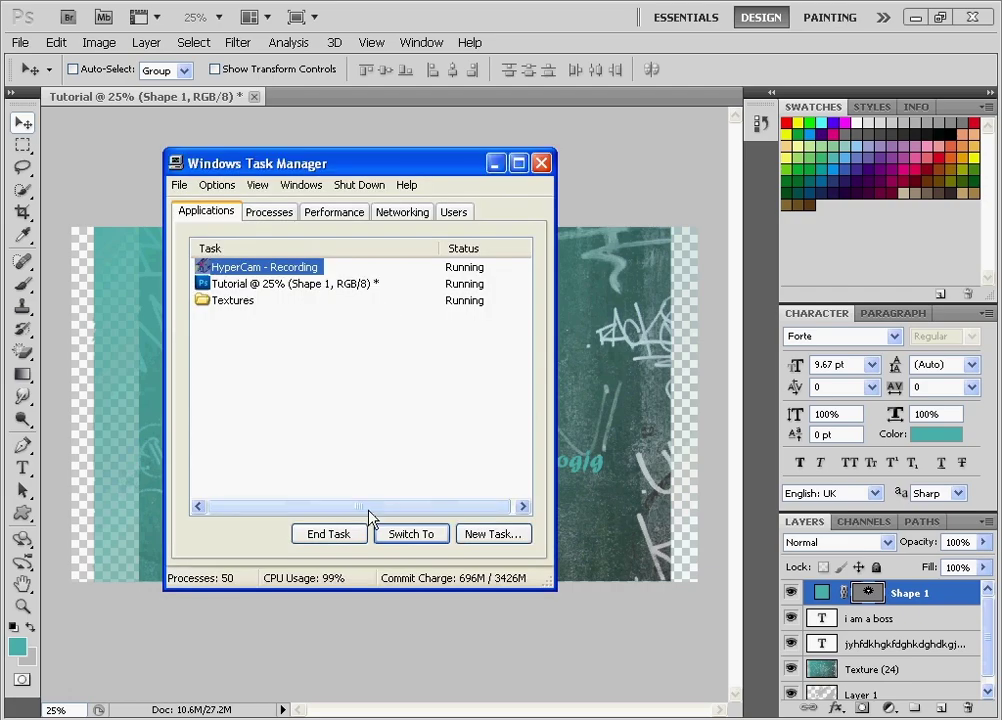